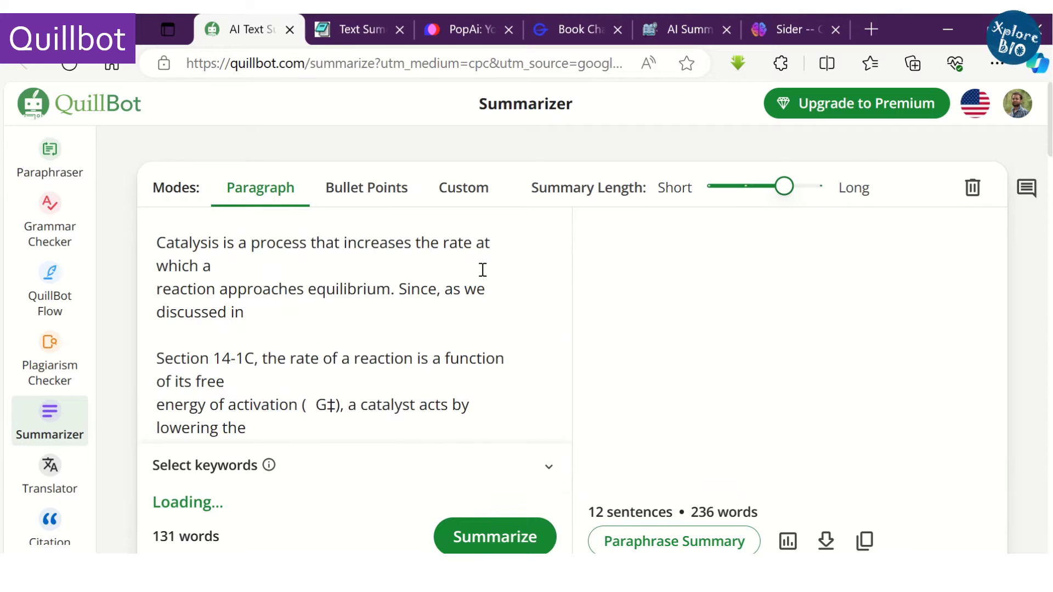
# Summarize the pasted 131-word catalysis passage as a paragraph in QuillBot's Summarizer.
pyautogui.scroll(-5, 482, 268)
pyautogui.scroll(-5, 417, 416)
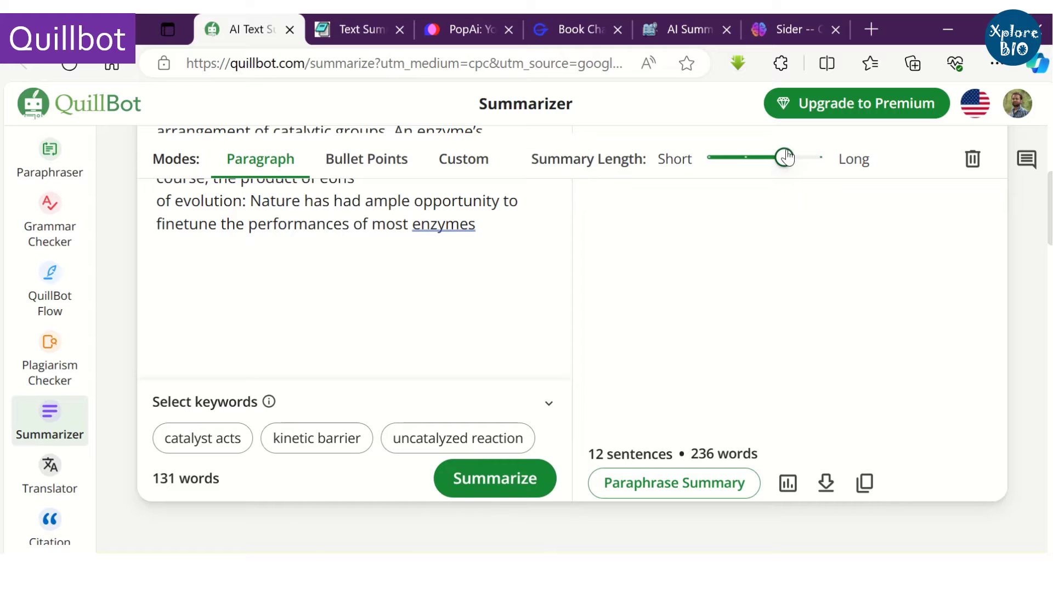
pyautogui.click(526, 478)
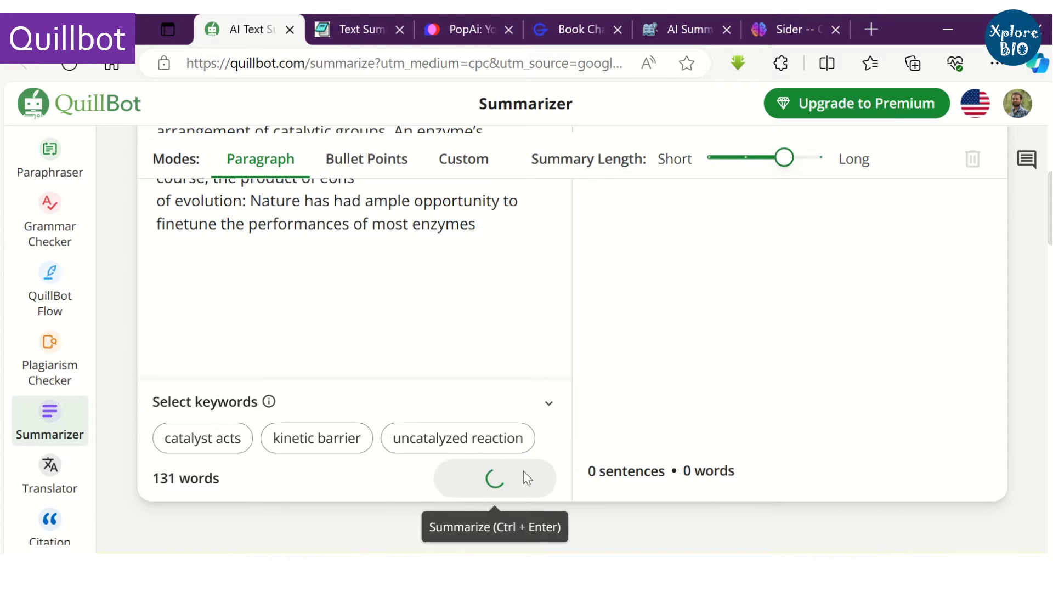
# Re-summarize one length step shorter (two sentences, 47 words), then switch to Bullet Points mode.
pyautogui.scroll(5, 682, 341)
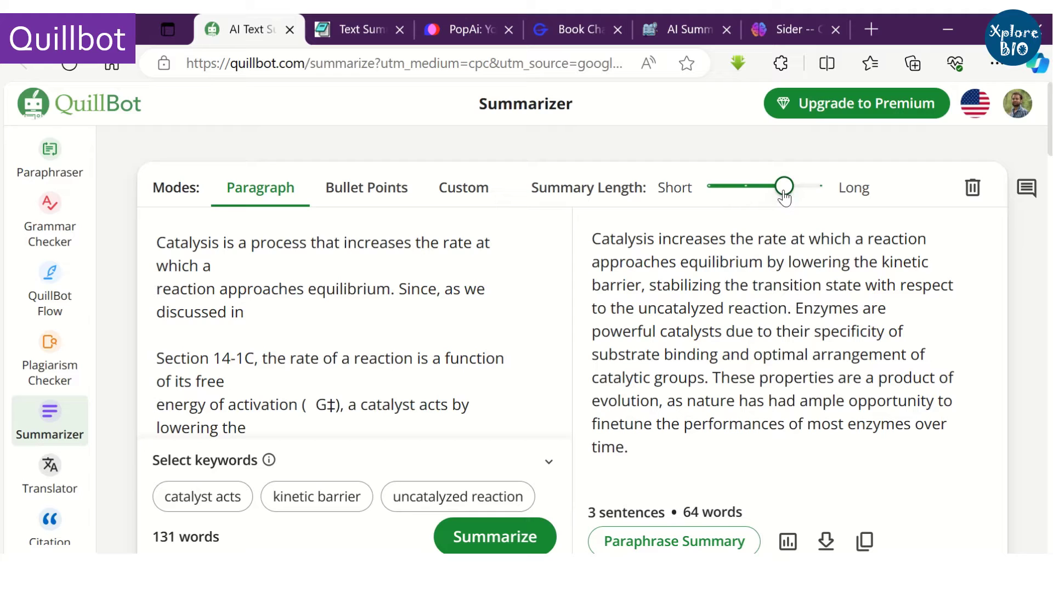
pyautogui.moveTo(784, 191); pyautogui.dragTo(755, 197)
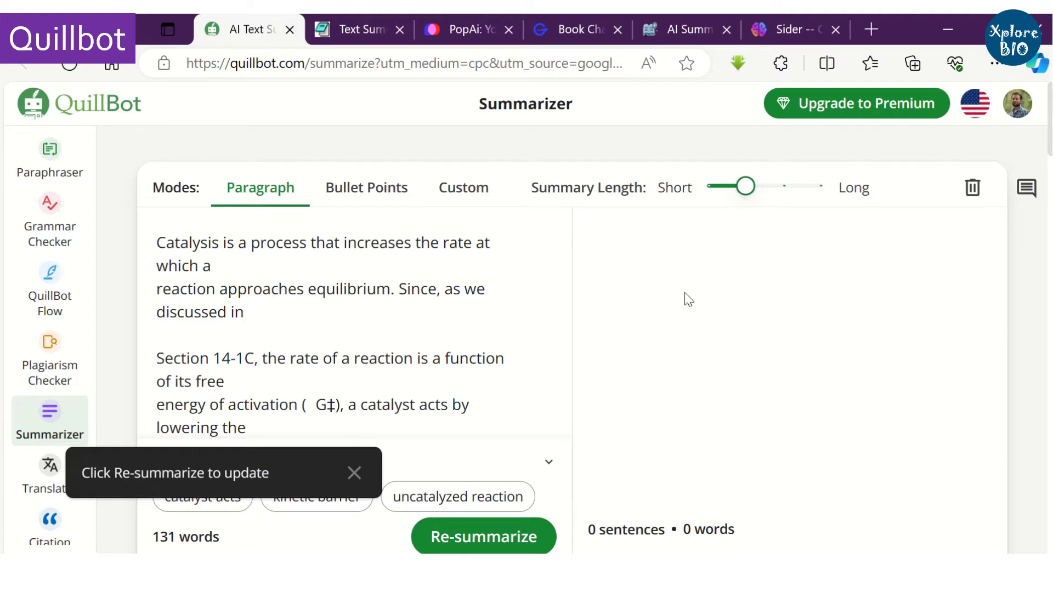
pyautogui.click(507, 548)
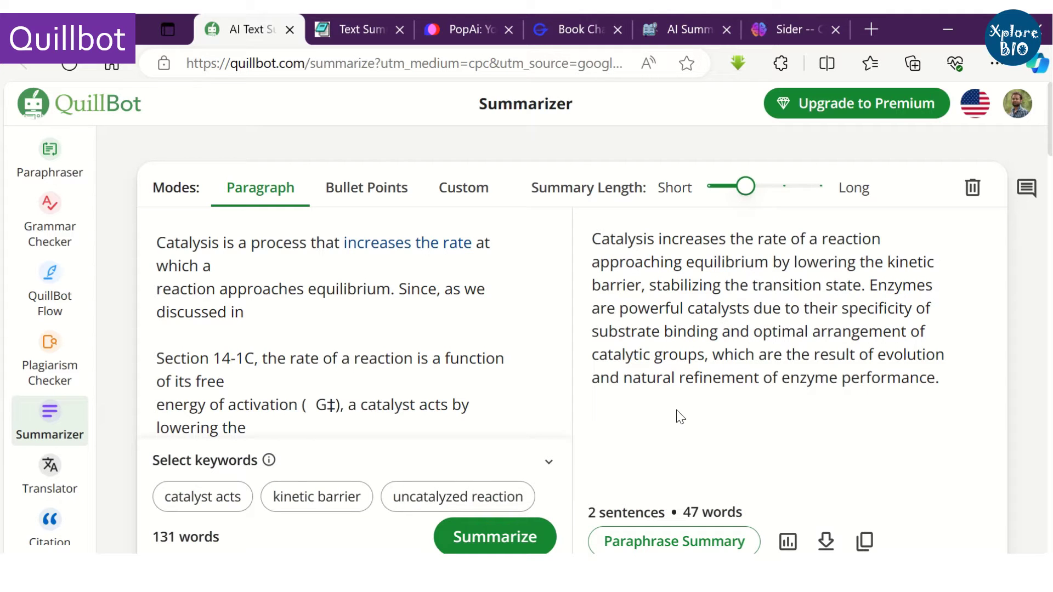
pyautogui.click(366, 188)
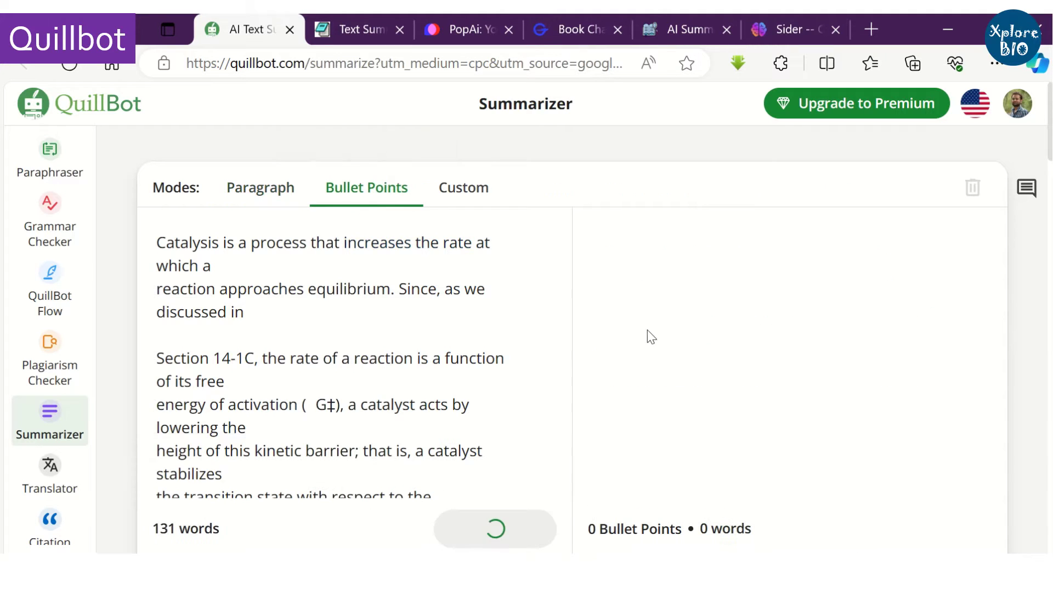
# Review the four-bullet, 61-word summary and switch QuillBot to Custom summary mode.
pyautogui.scroll(-3, 769, 235)
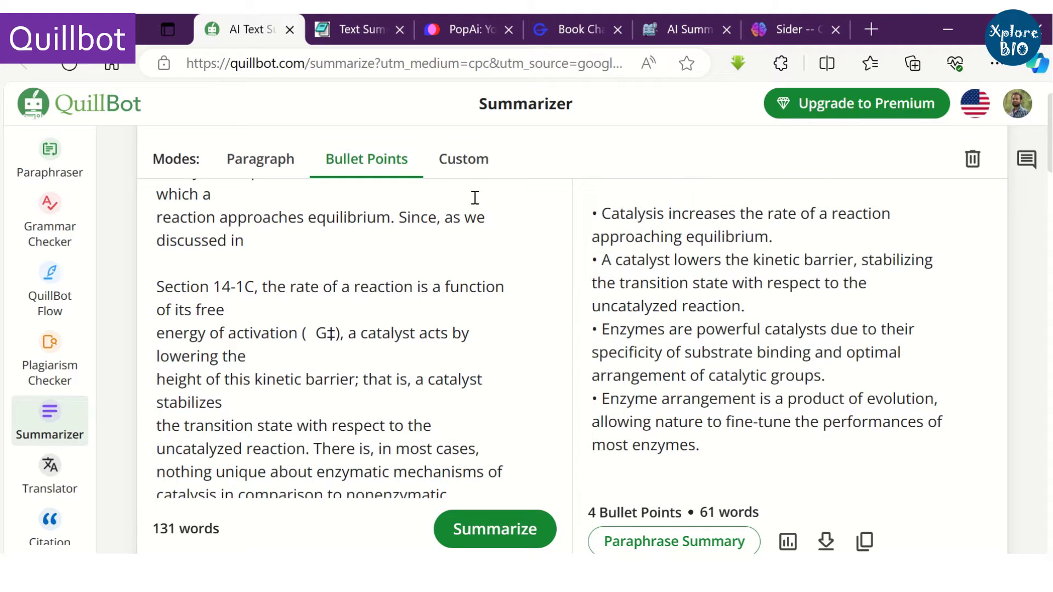
pyautogui.click(466, 160)
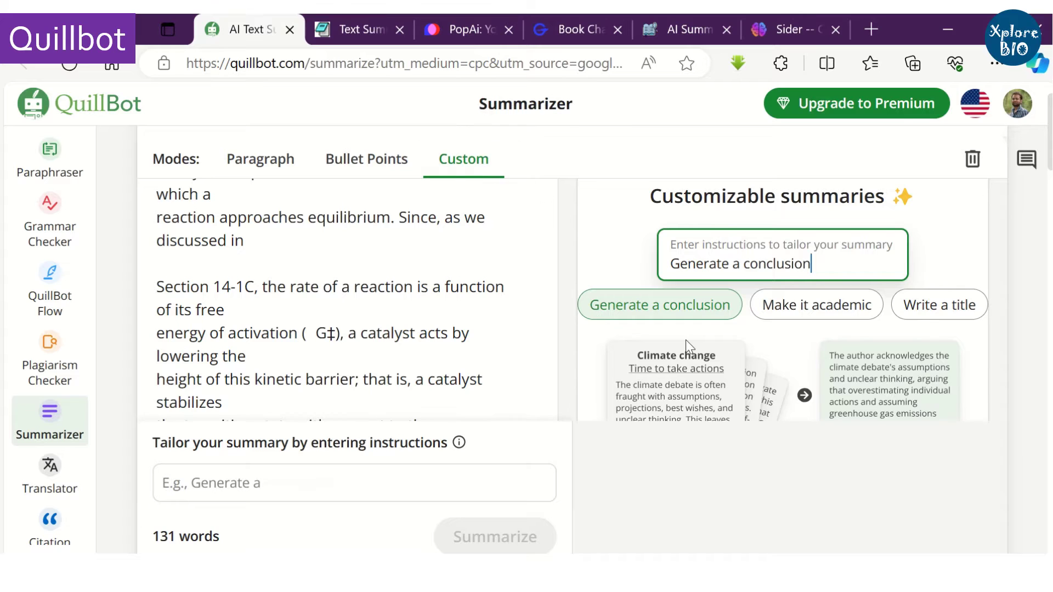
pyautogui.scroll(1, 685, 340)
pyautogui.scroll(-3, 762, 301)
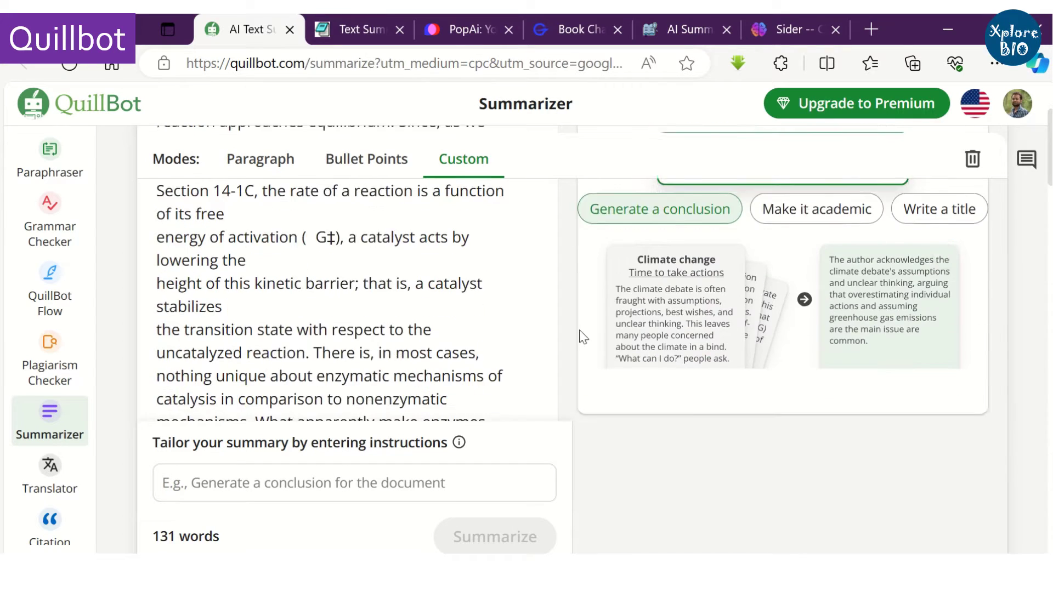
pyautogui.scroll(-2, 582, 336)
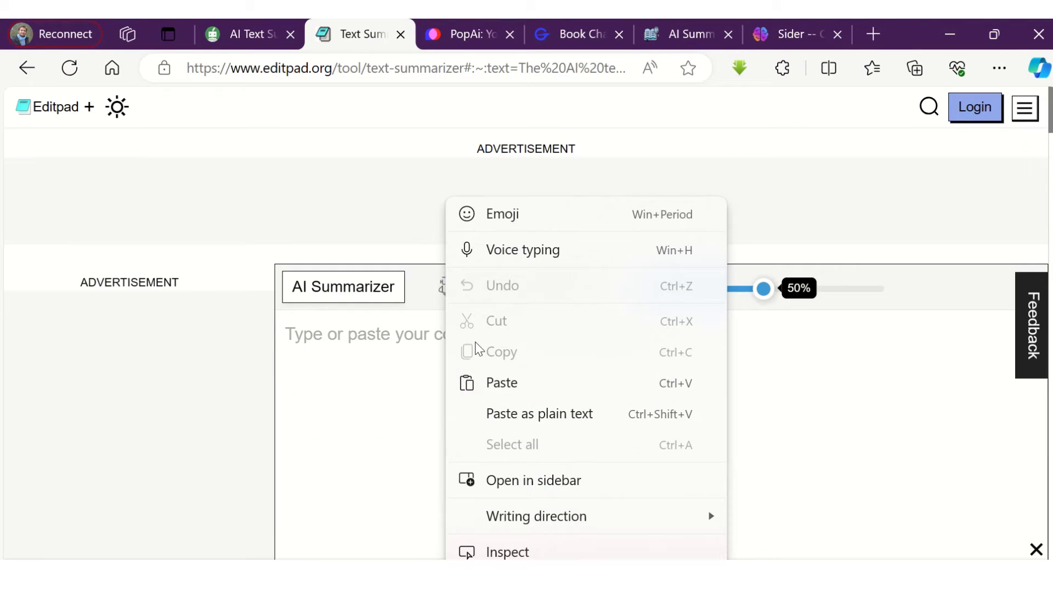
# Paste the catalysis passage into Editpad and summarize it at 50% length.
pyautogui.click(507, 381)
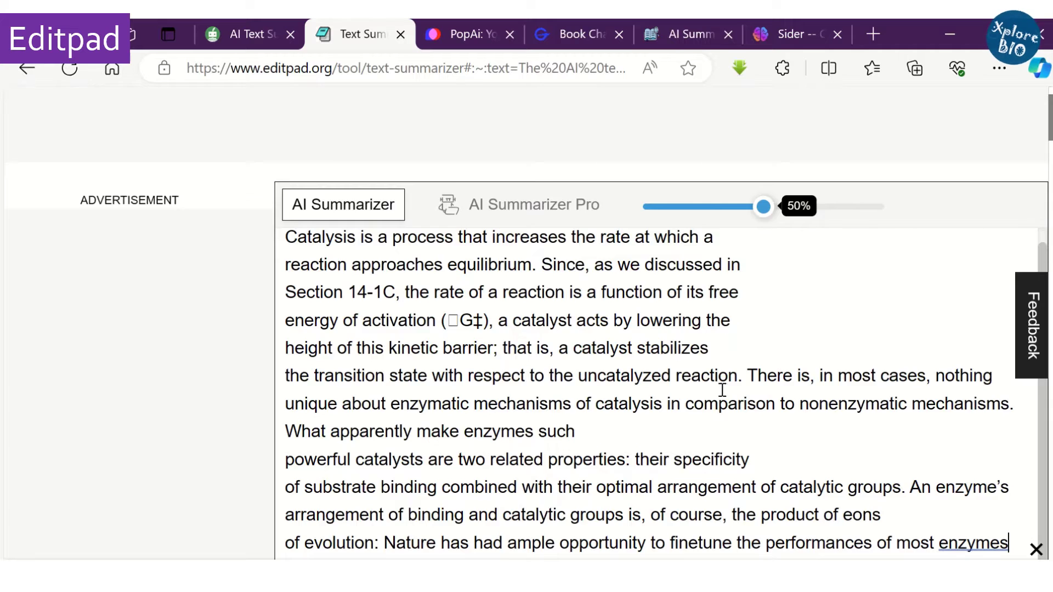
pyautogui.scroll(-5, 604, 394)
pyautogui.click(701, 367)
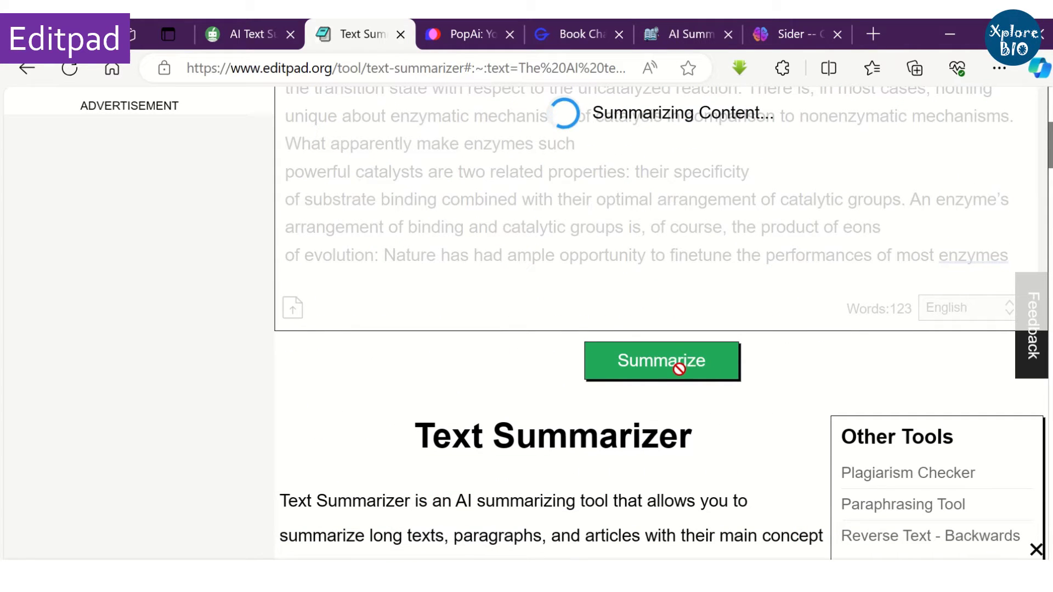
pyautogui.scroll(-3, 680, 370)
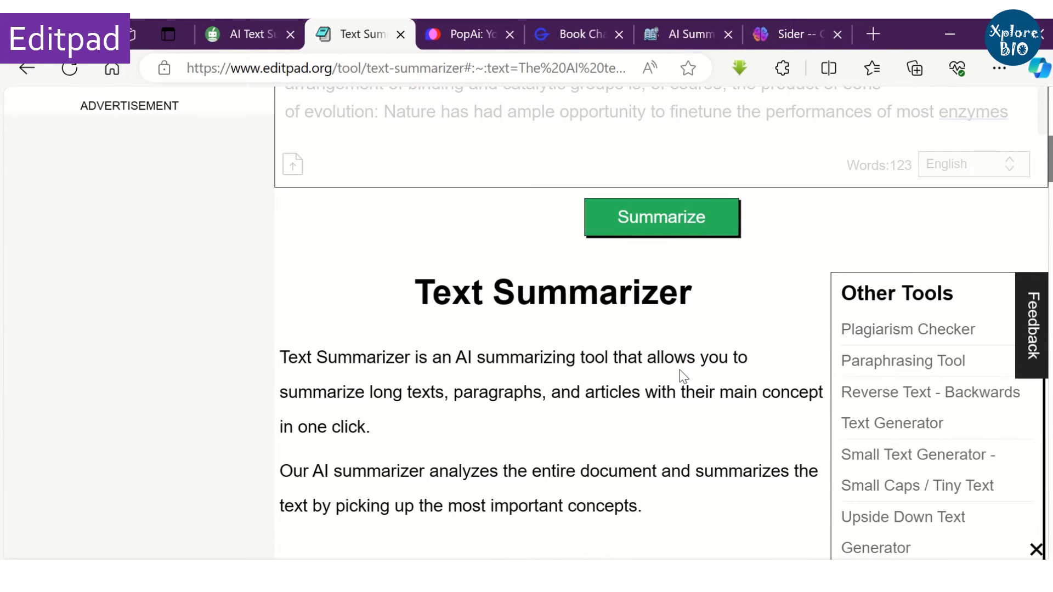
pyautogui.scroll(3, 679, 370)
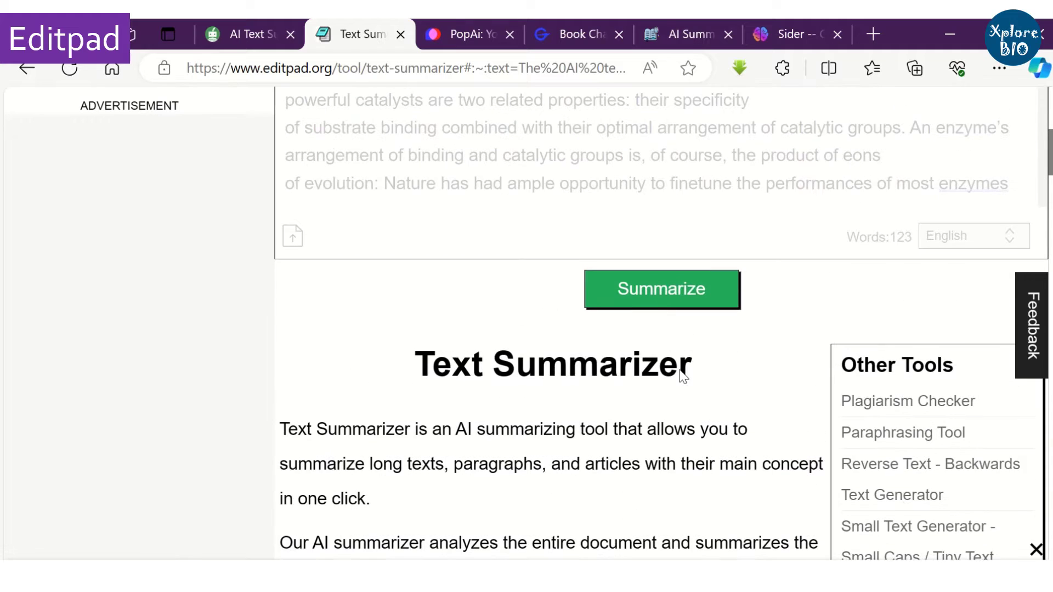
pyautogui.scroll(-1, 680, 370)
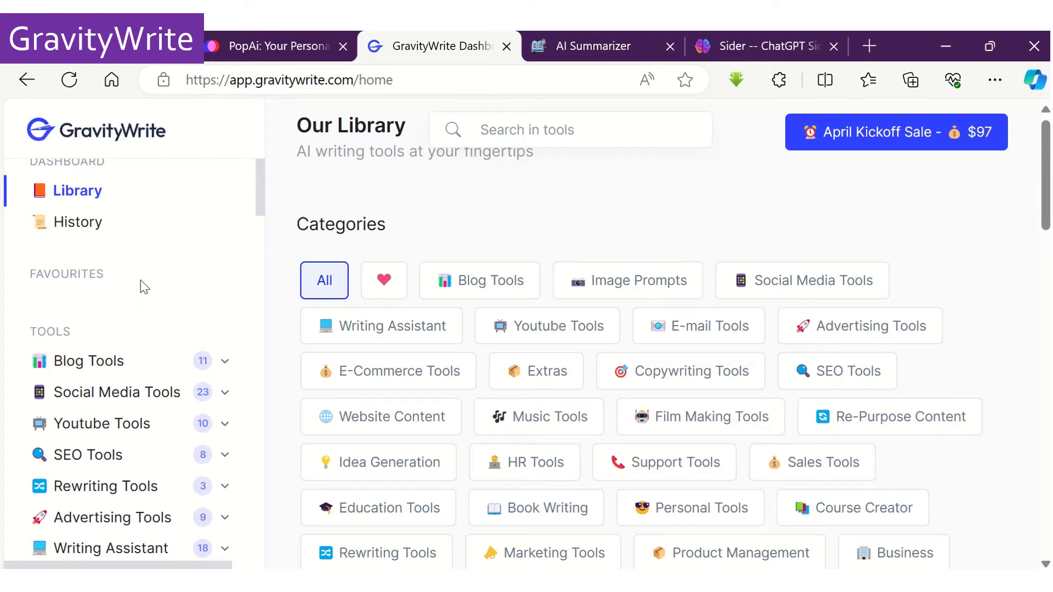
# Open GravityWrite's Book Chapter Summarizer from the Book Writing tools.
pyautogui.scroll(-5, 142, 284)
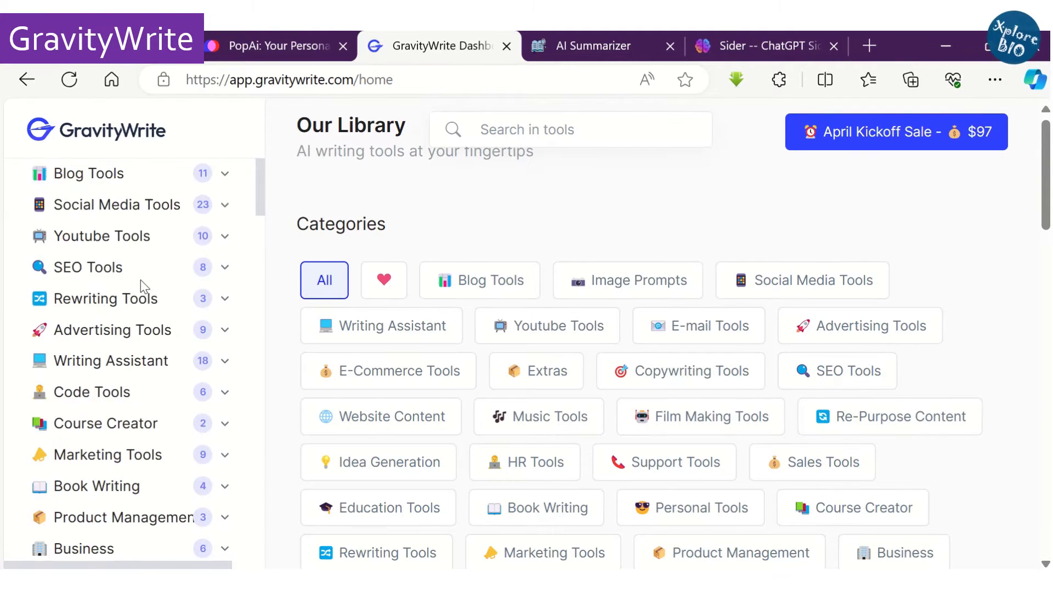
pyautogui.scroll(-3, 145, 426)
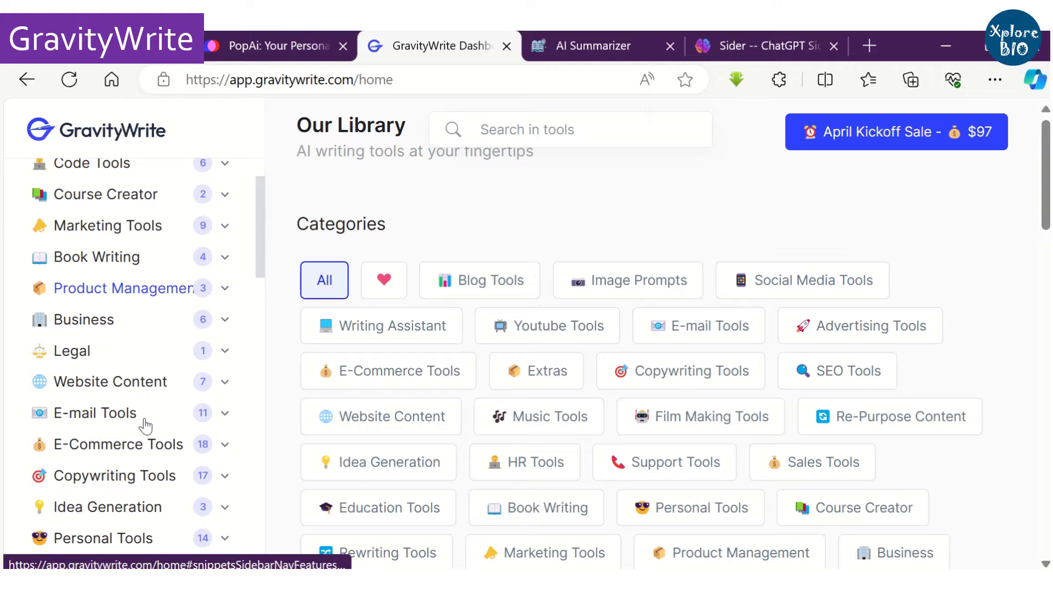
pyautogui.click(150, 262)
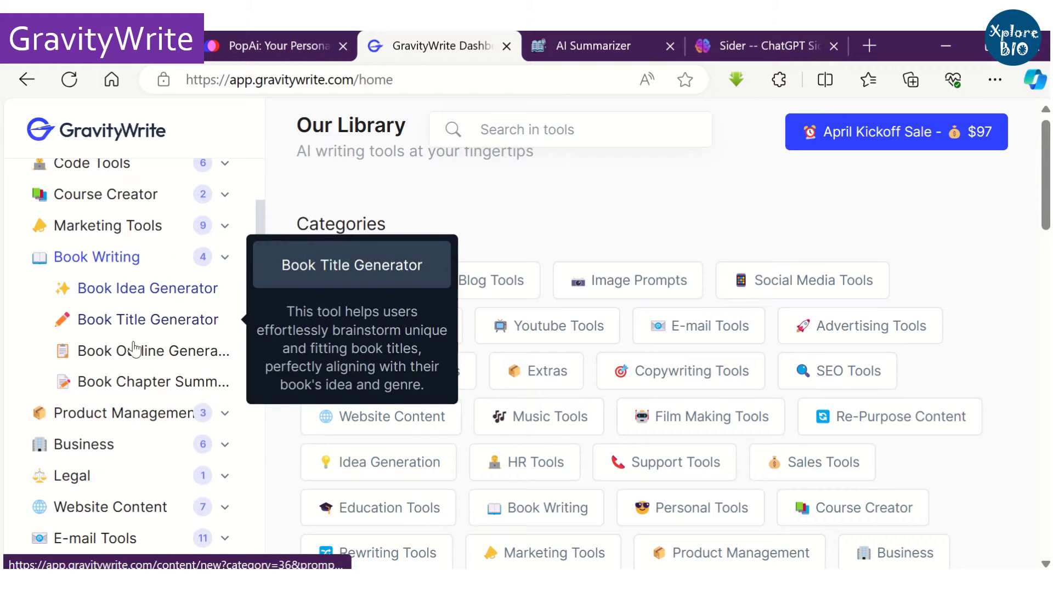
pyautogui.click(136, 384)
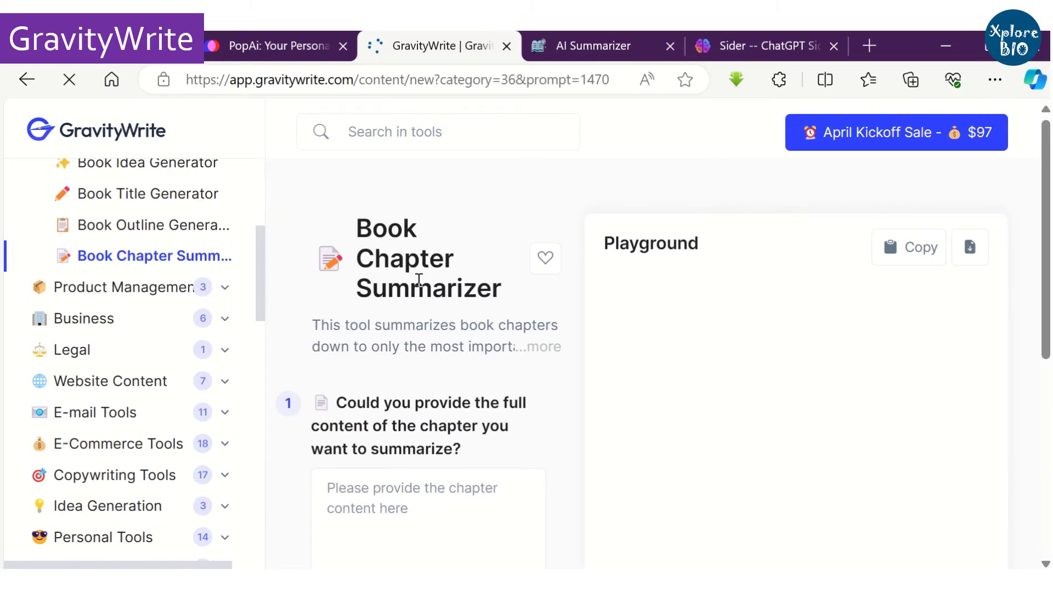
# Paste the catalysis passage as chapter content and generate the chapter summary.
pyautogui.scroll(-3, 417, 275)
pyautogui.click(405, 353)
pyautogui.hotkey('ctrl', 'v')
pyautogui.click(406, 499)
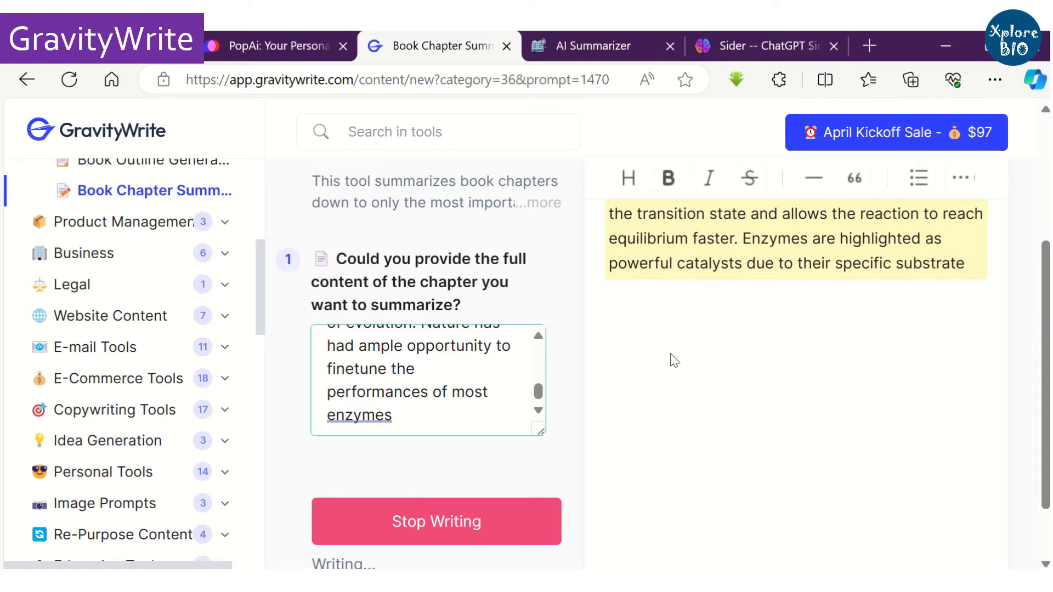
pyautogui.scroll(2, 658, 346)
pyautogui.scroll(-2, 594, 307)
pyautogui.scroll(2, 594, 308)
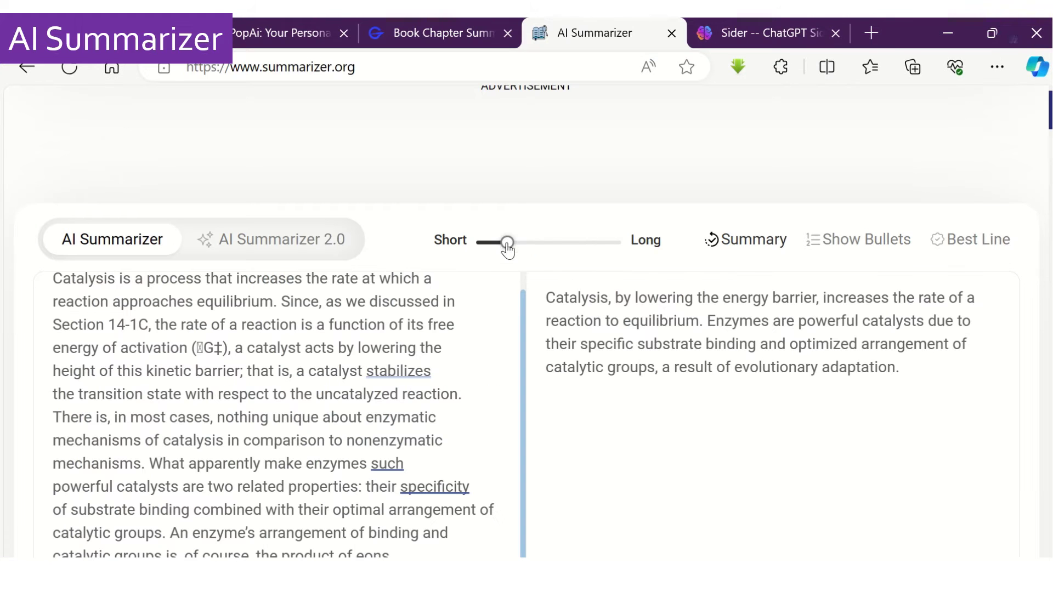
pyautogui.moveTo(508, 242); pyautogui.dragTo(573, 239)
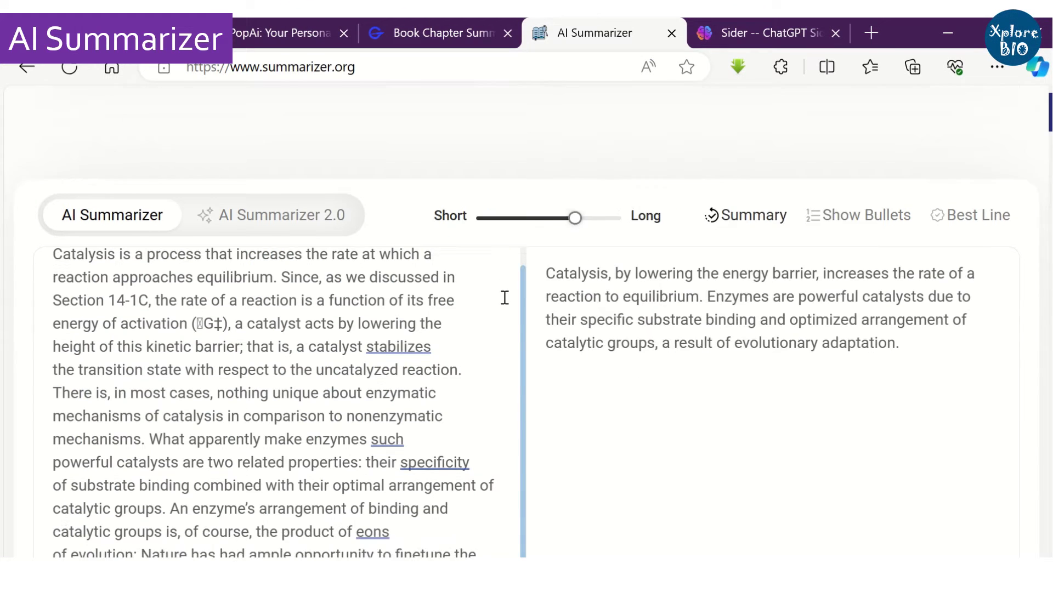
# Shorten the Summarizer.org summary and display it as five bullets totalling 71 words.
pyautogui.scroll(-3, 502, 296)
pyautogui.click(434, 370)
pyautogui.scroll(5, 643, 360)
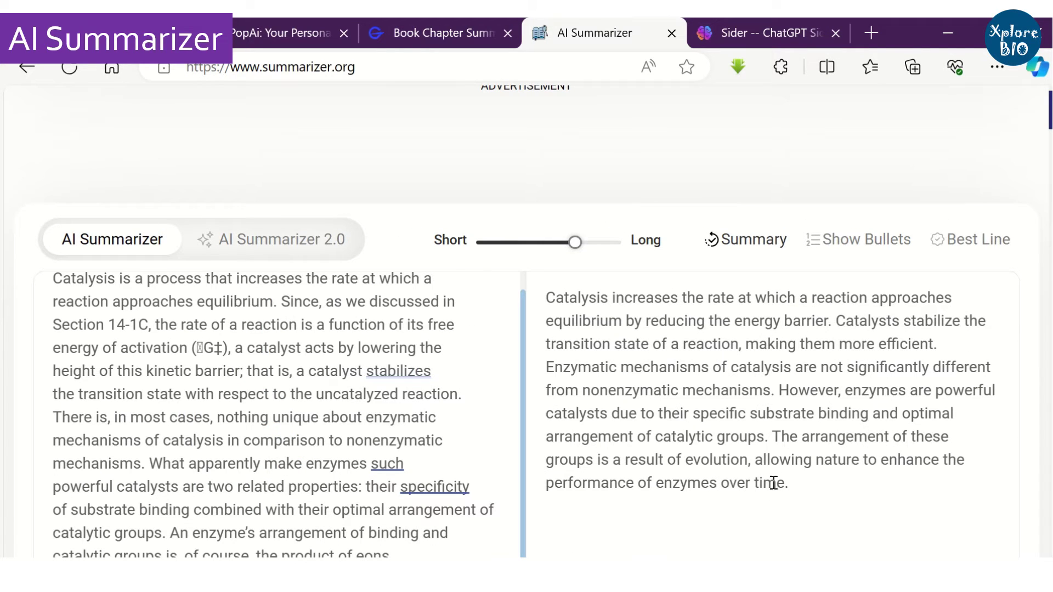
pyautogui.moveTo(572, 254); pyautogui.dragTo(519, 269)
pyautogui.click(834, 240)
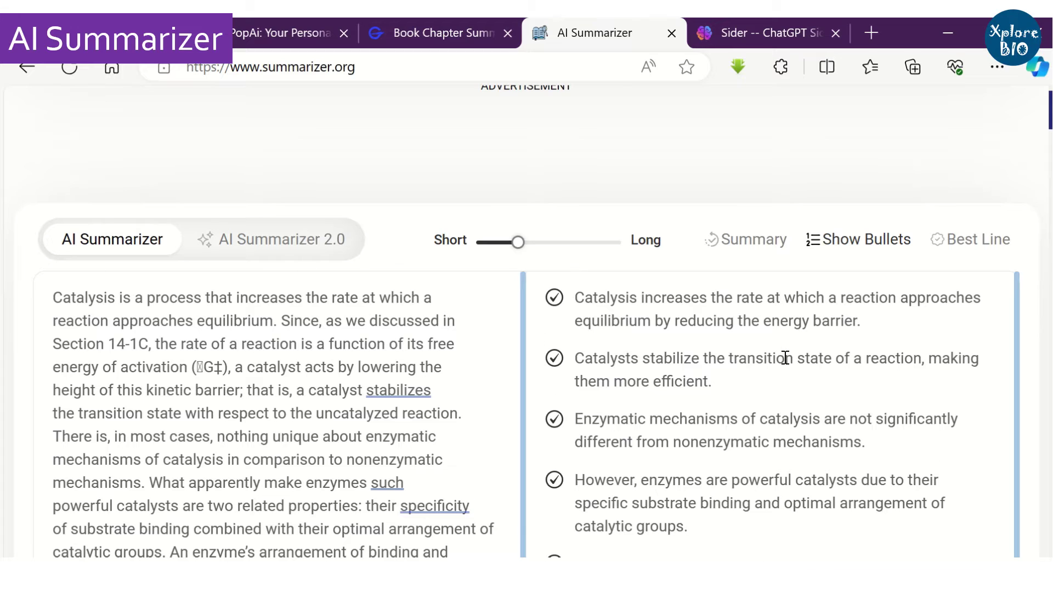
pyautogui.scroll(-4, 680, 370)
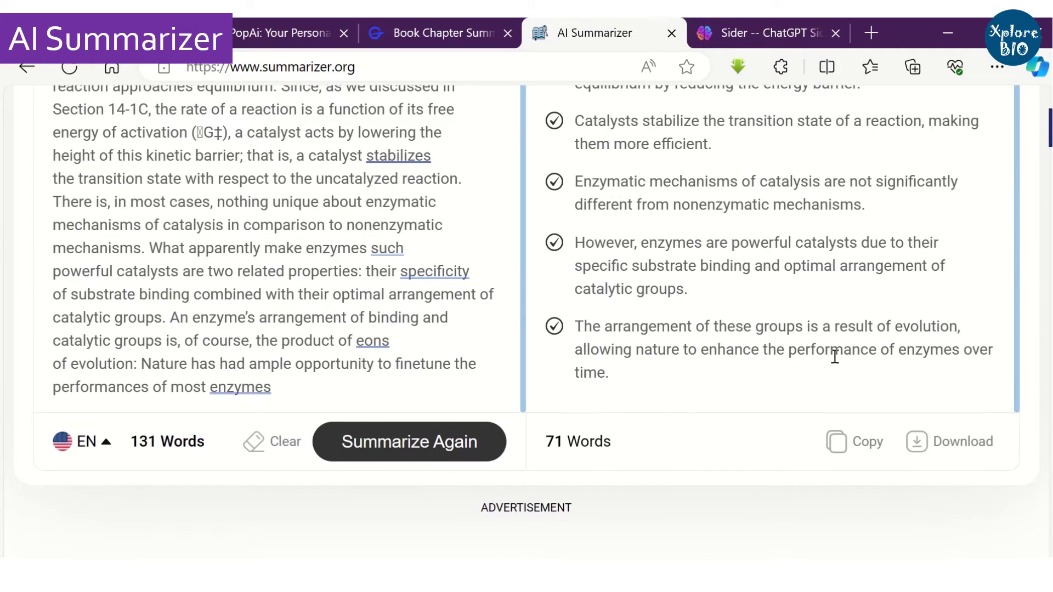
pyautogui.scroll(2, 634, 410)
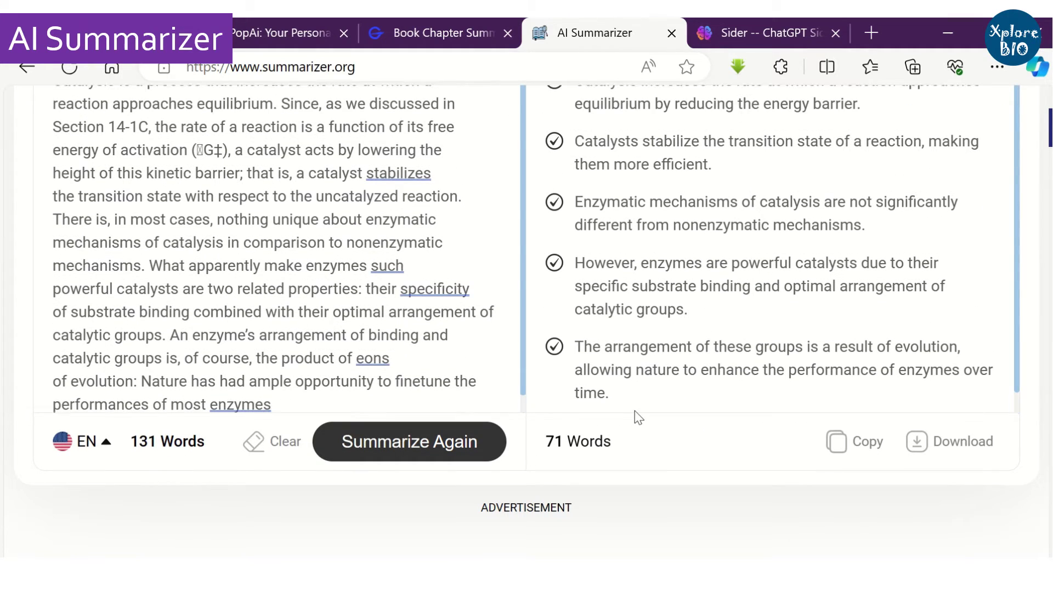
pyautogui.scroll(4, 636, 415)
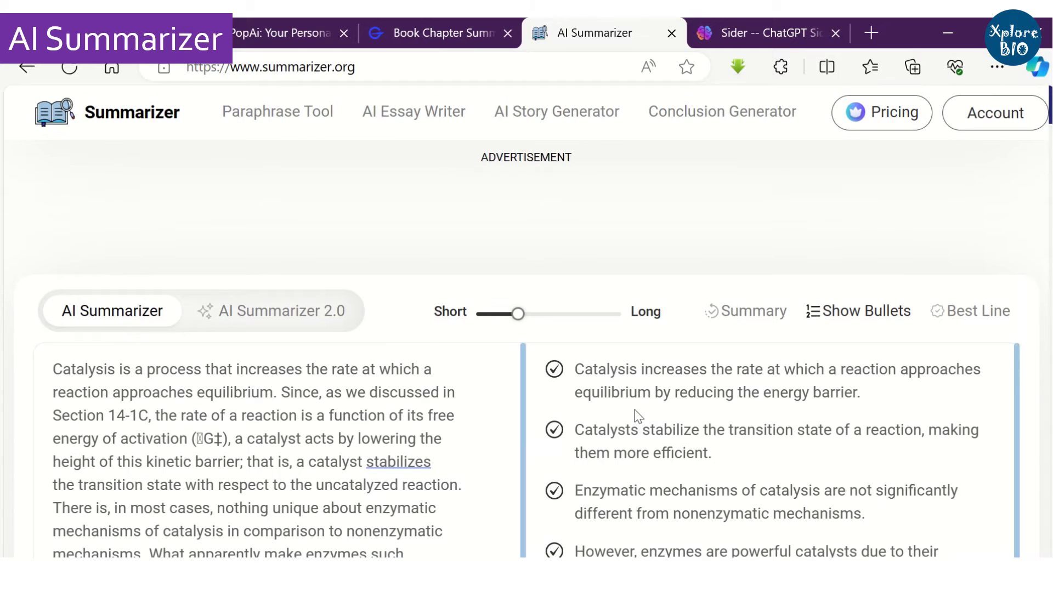
pyautogui.scroll(-1, 634, 409)
pyautogui.scroll(-7, 952, 406)
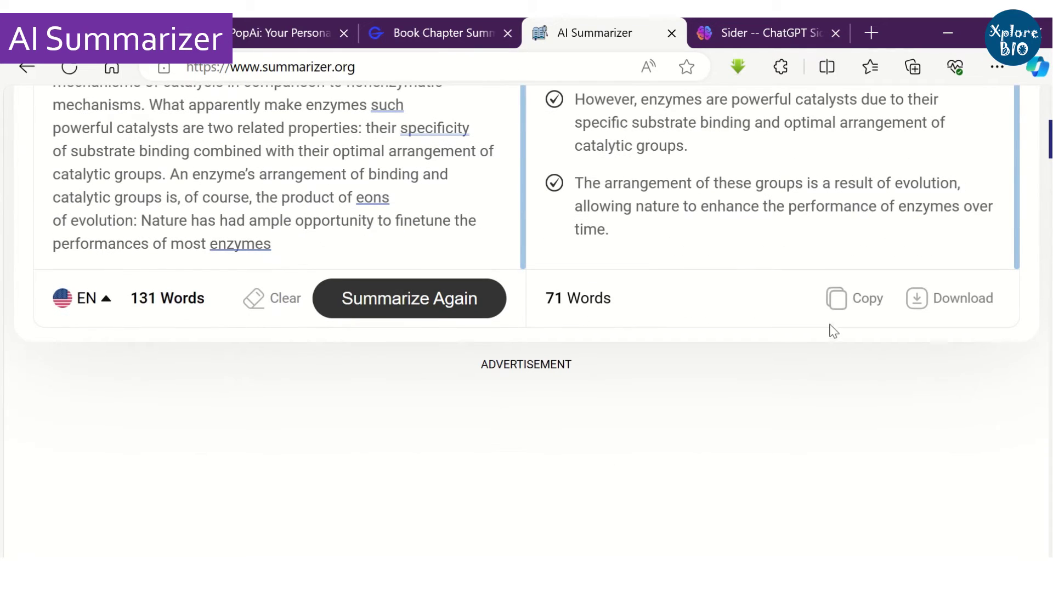
# Download the summary as report_1712886330.docx and open it from the Downloads folder.
pyautogui.click(978, 306)
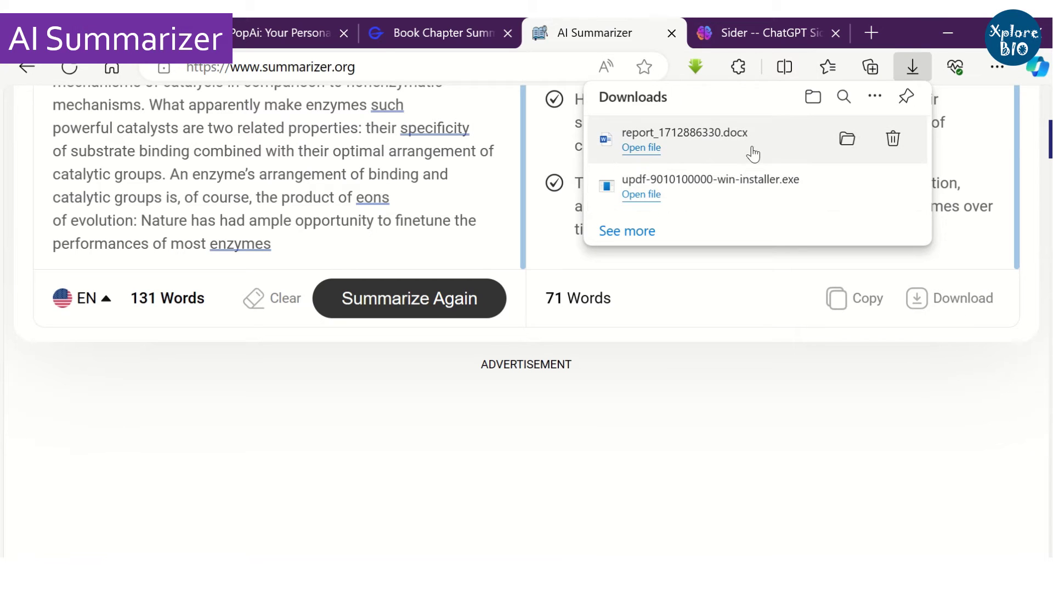
pyautogui.click(846, 140)
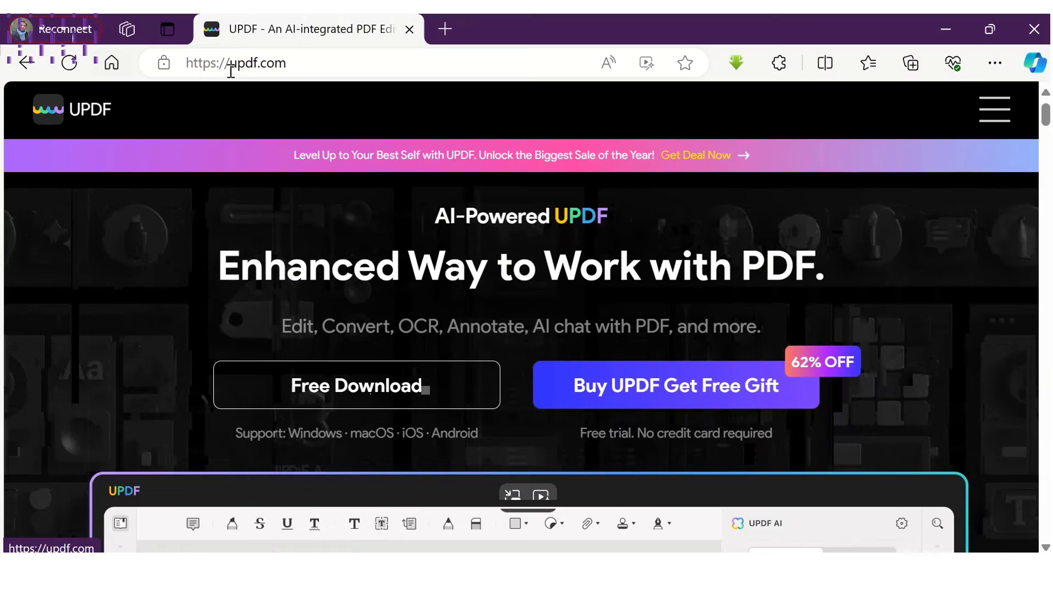
# Open ch15.pdf from the Voet & Voet 3rd edition folder, skip login, and accept the UPDF AI terms.
pyautogui.scroll(-3, 370, 393)
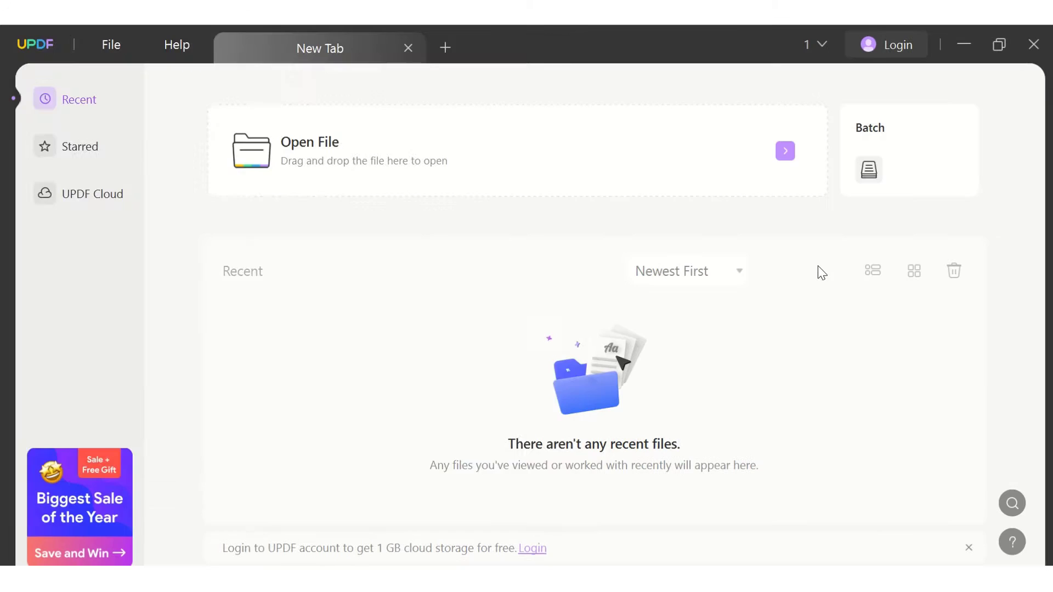
pyautogui.click(272, 153)
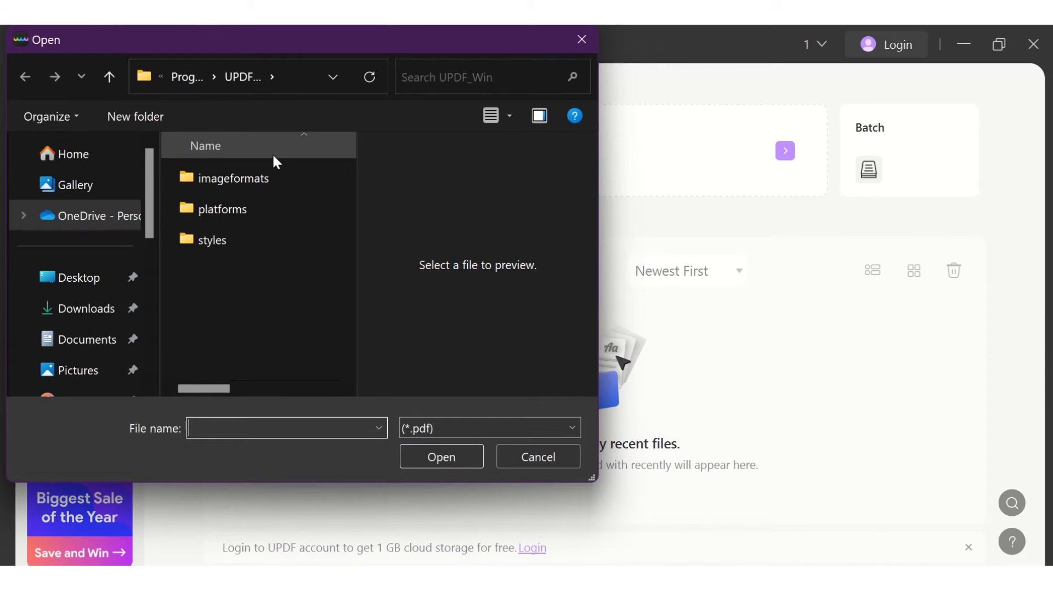
pyautogui.hotkey('ctrl', 'v')
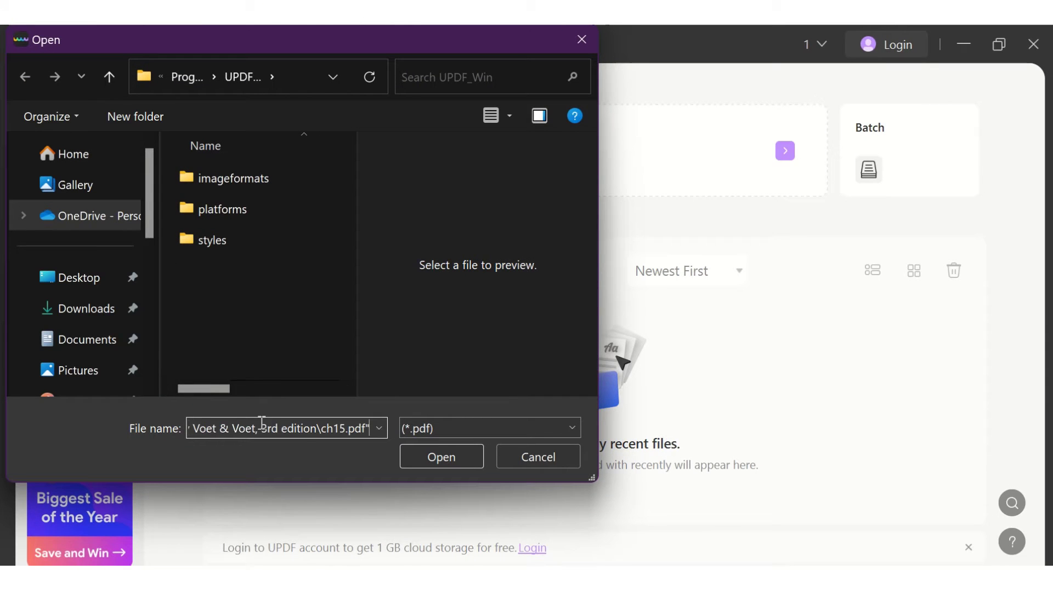
pyautogui.click(437, 459)
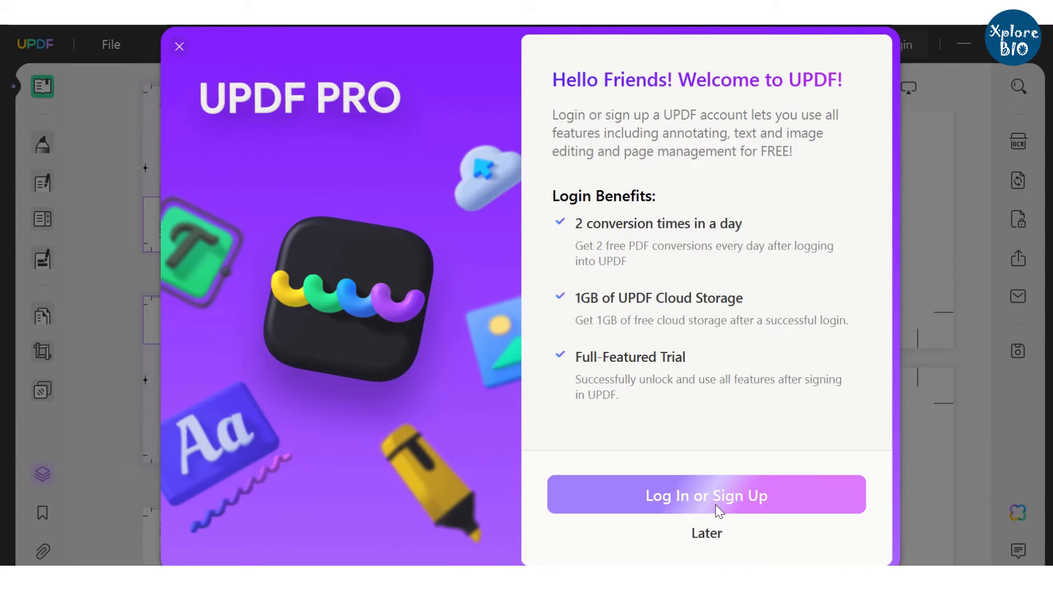
pyautogui.click(716, 504)
pyautogui.click(377, 465)
# Ask UPDF AI 'How enzymes work?' about the ch15 chapter.
pyautogui.click(696, 509)
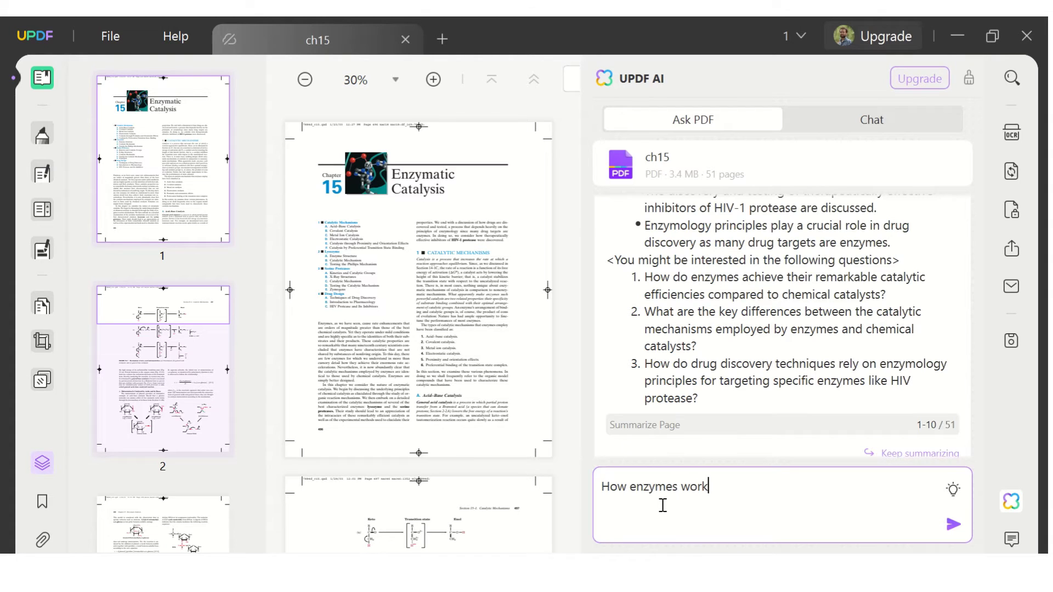
pyautogui.write('?')
pyautogui.press('Return')
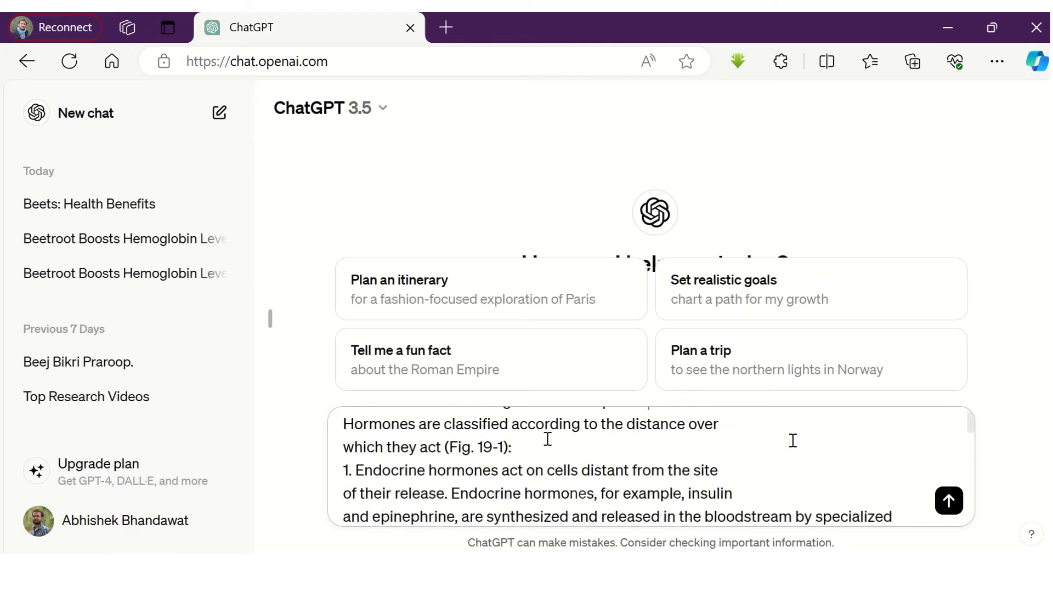
pyautogui.scroll(-1, 547, 439)
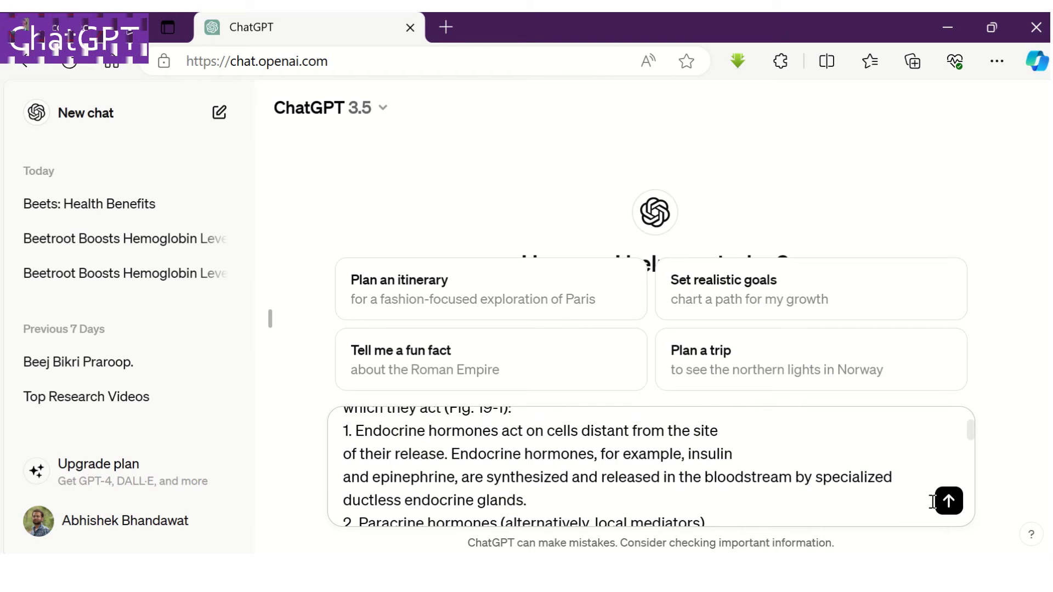
# Have ChatGPT summarize the hormone-classification passage in bullet points.
pyautogui.click(948, 507)
pyautogui.scroll(10, 664, 447)
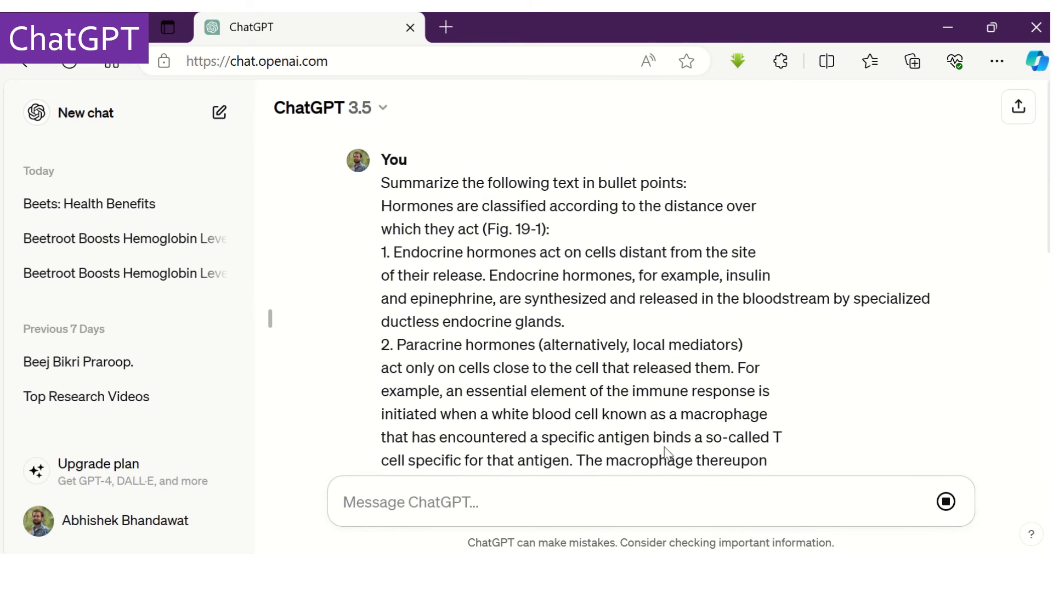
pyautogui.scroll(-10, 641, 228)
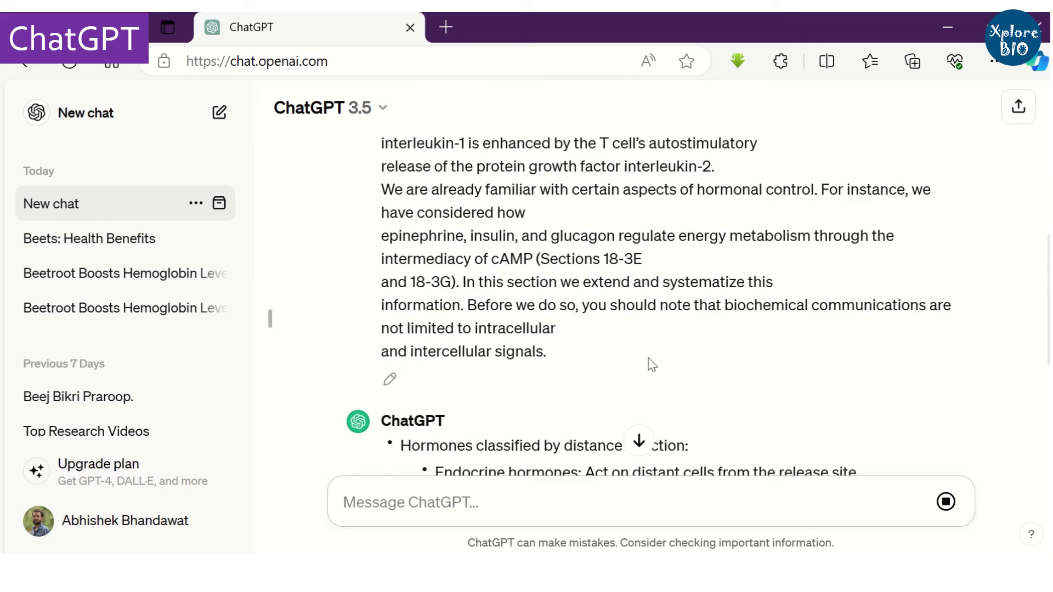
pyautogui.scroll(-4, 650, 357)
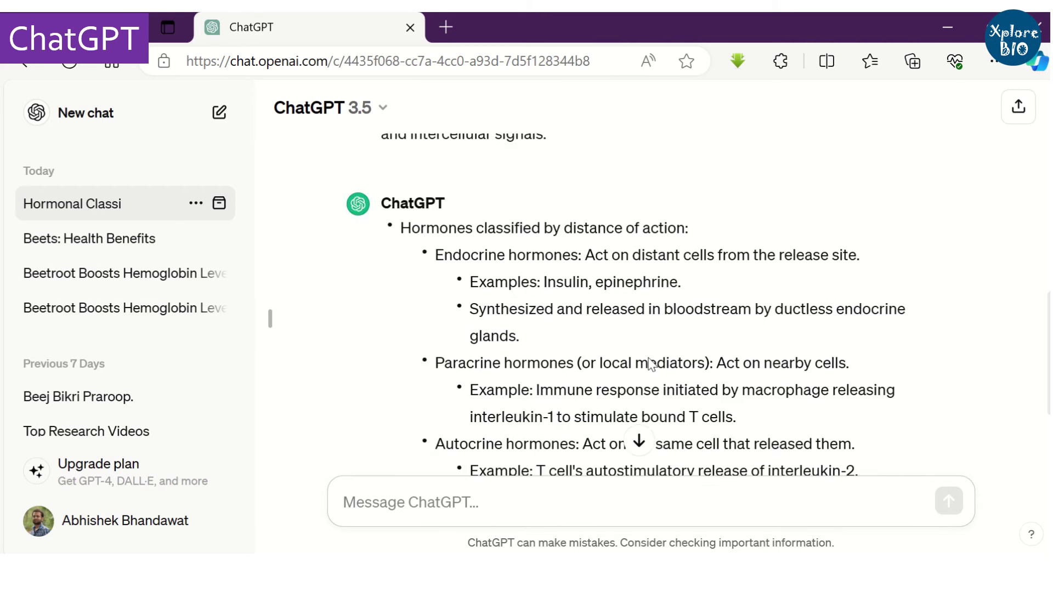
pyautogui.scroll(-2, 649, 357)
pyautogui.scroll(15, 486, 363)
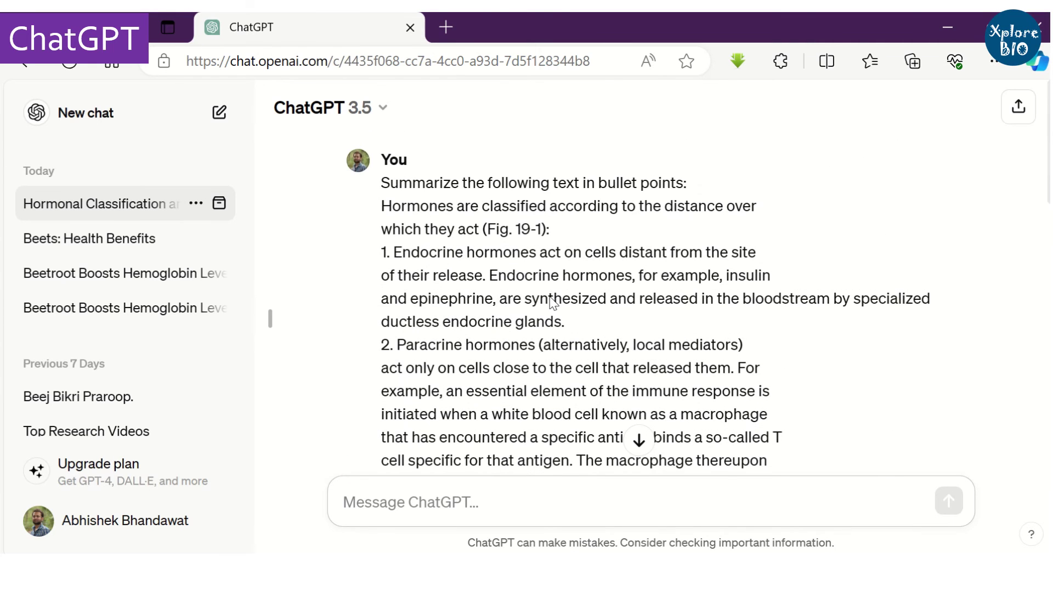
pyautogui.scroll(-5, 605, 253)
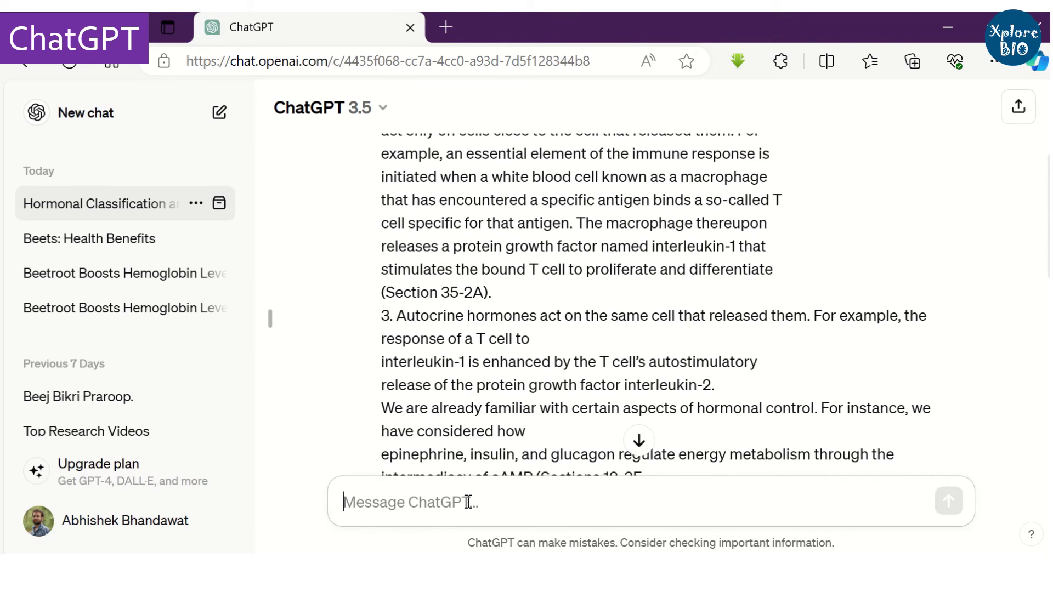
# Ask ChatGPT to 'summarize in 4 bullet points'.
pyautogui.write('summa')
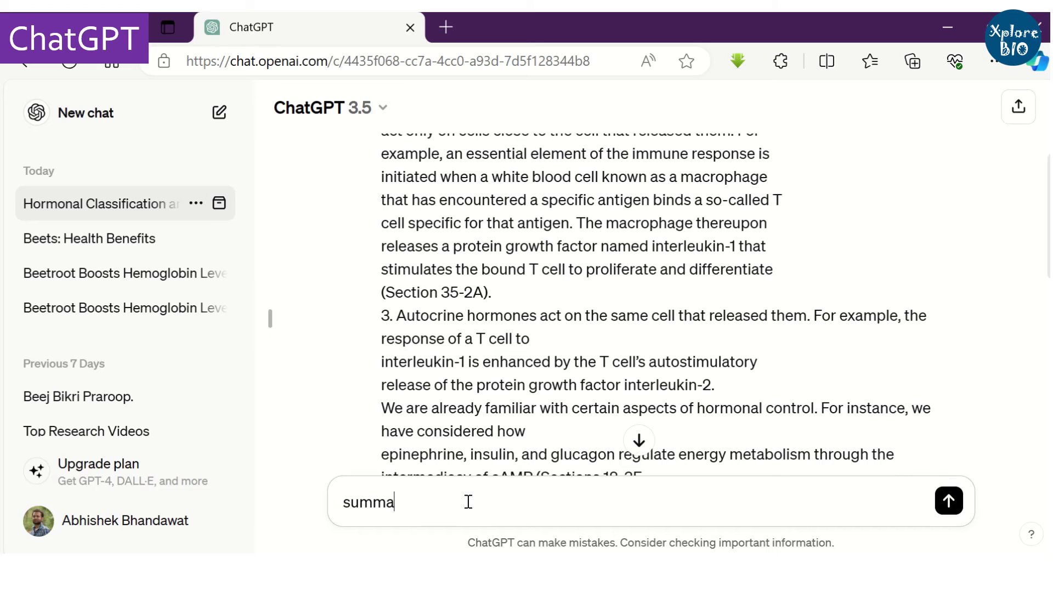
pyautogui.write('rize in 4 bullet points')
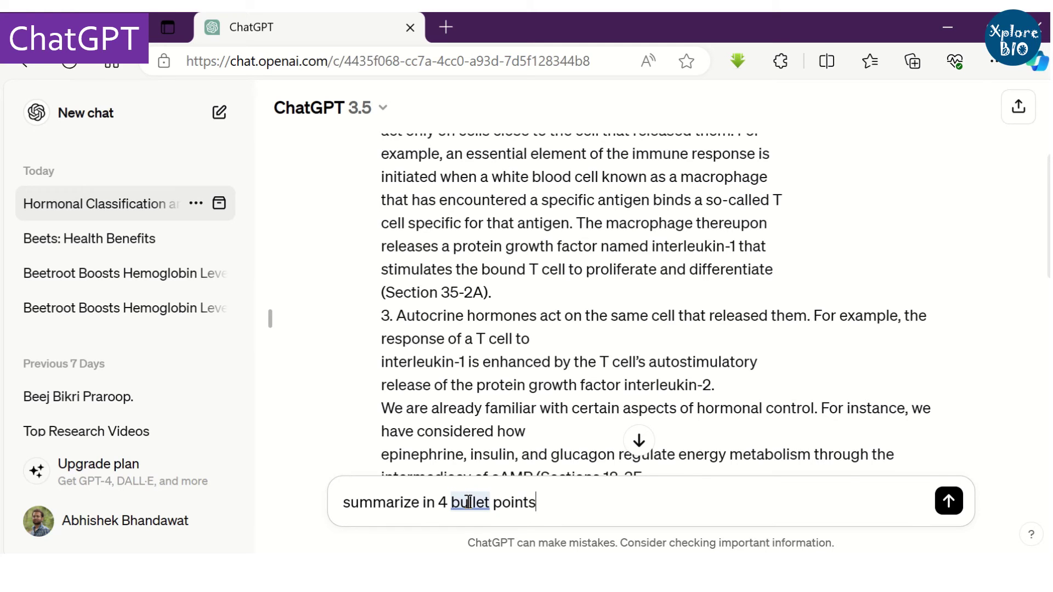
pyautogui.press('Return')
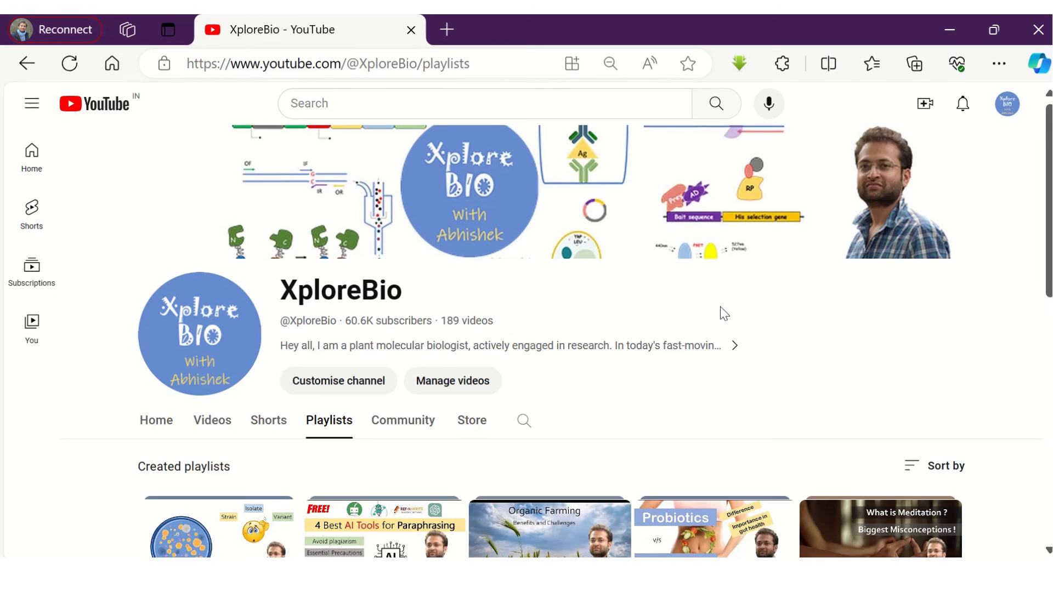
pyautogui.scroll(-1, 719, 307)
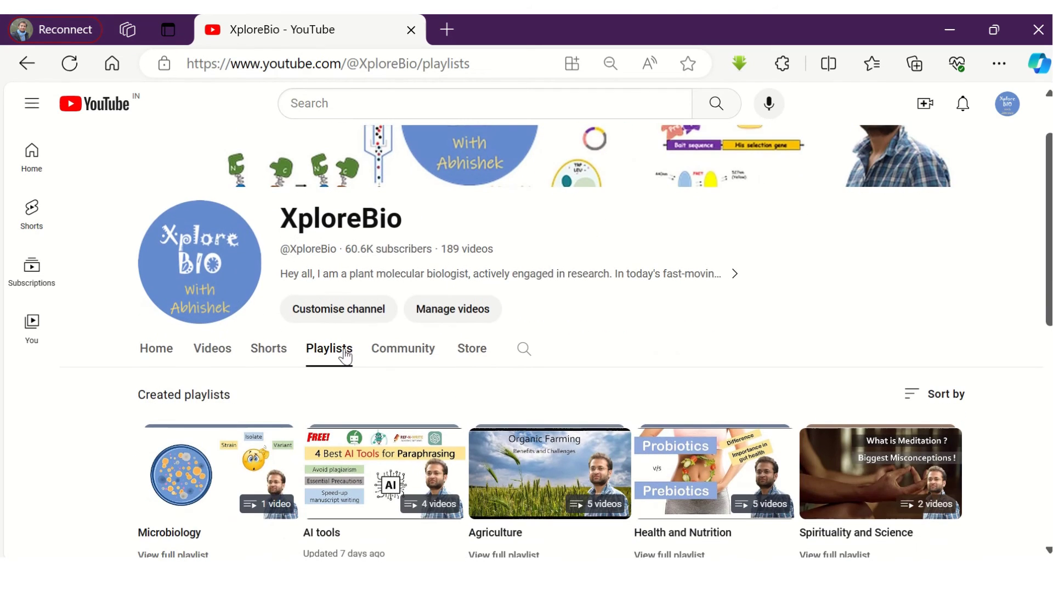
# Look through XploreBio's four-video AI tools playlist, then return to the channel's playlists.
pyautogui.scroll(-2, 338, 364)
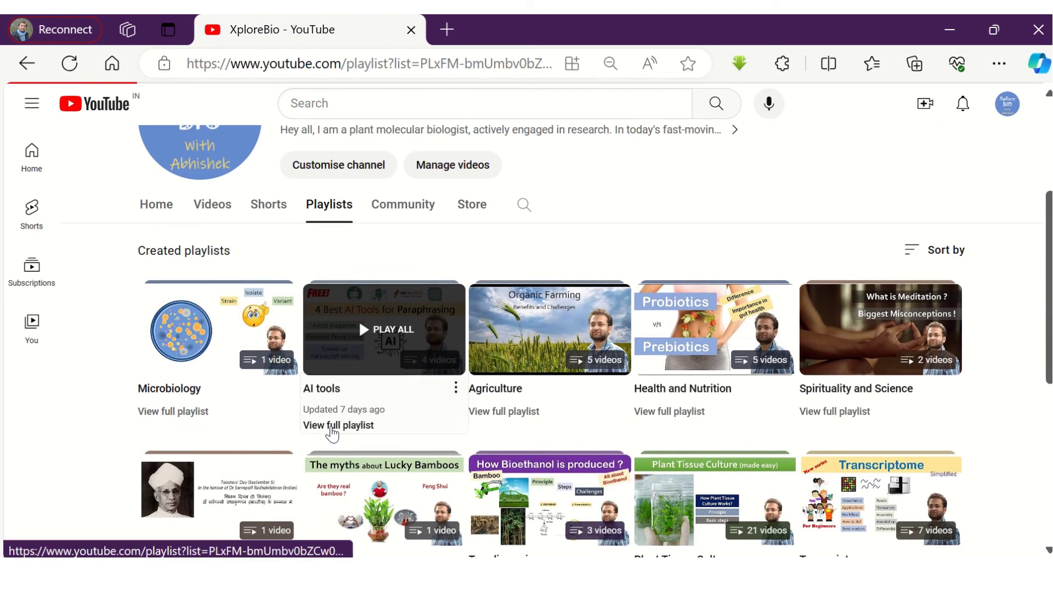
pyautogui.click(332, 427)
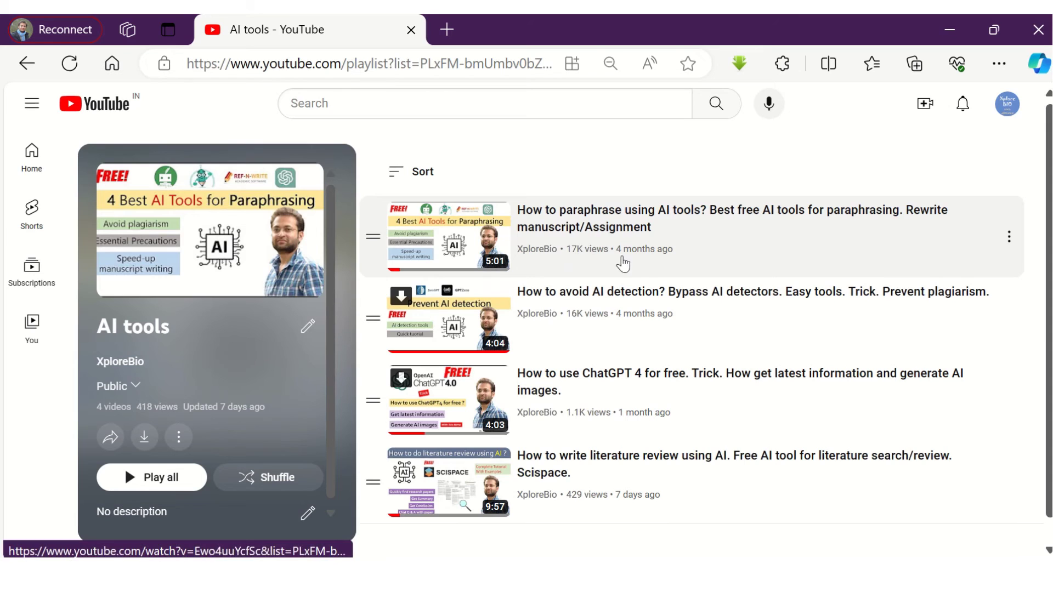
pyautogui.scroll(-1, 724, 384)
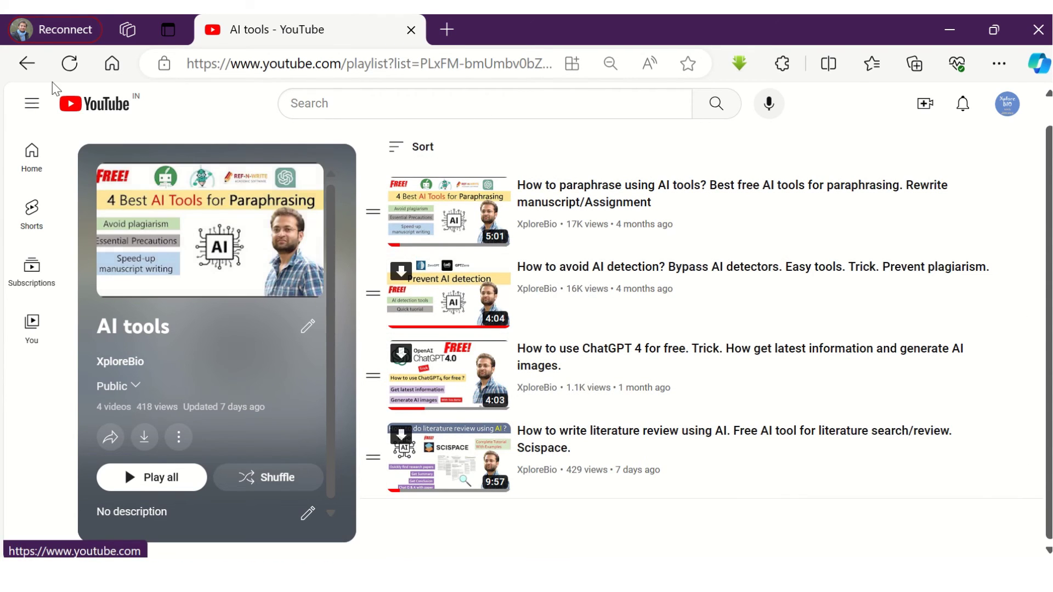
pyautogui.click(39, 72)
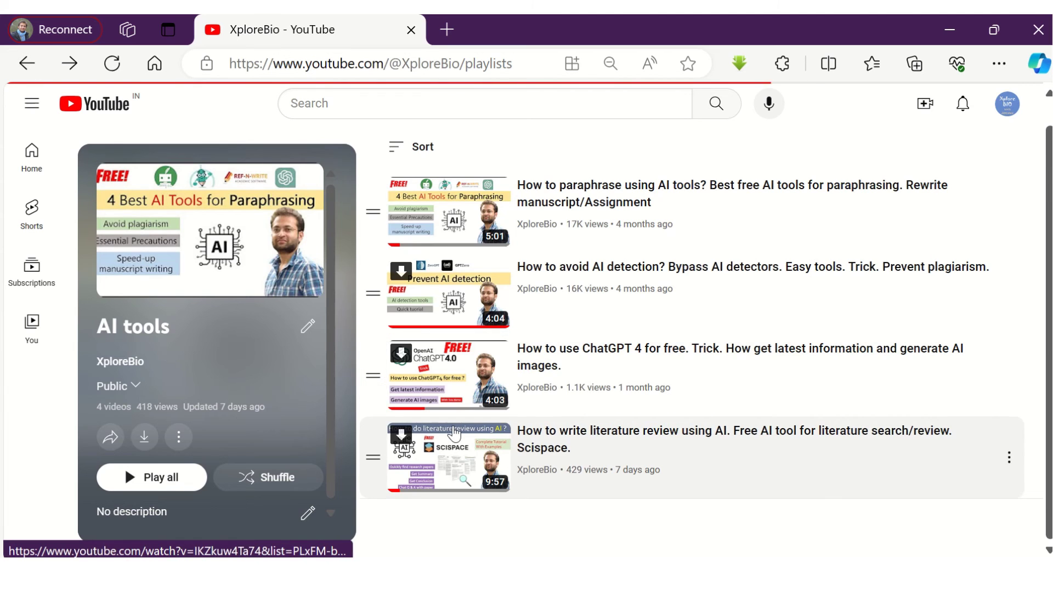
# Open the 53-video Research and Publishing playlist and scroll through its videos.
pyautogui.scroll(-10, 459, 431)
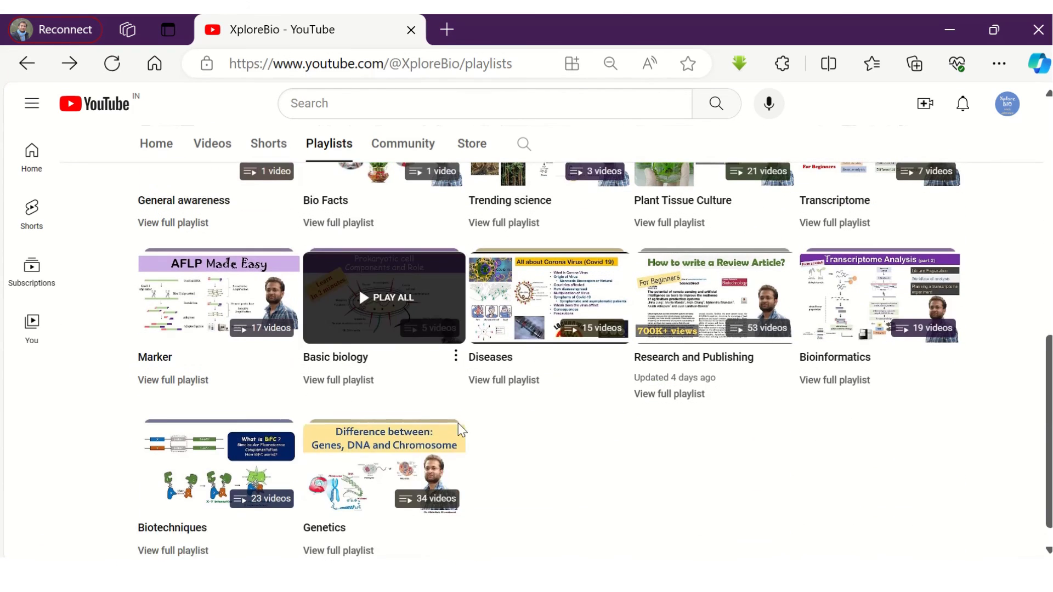
pyautogui.click(682, 395)
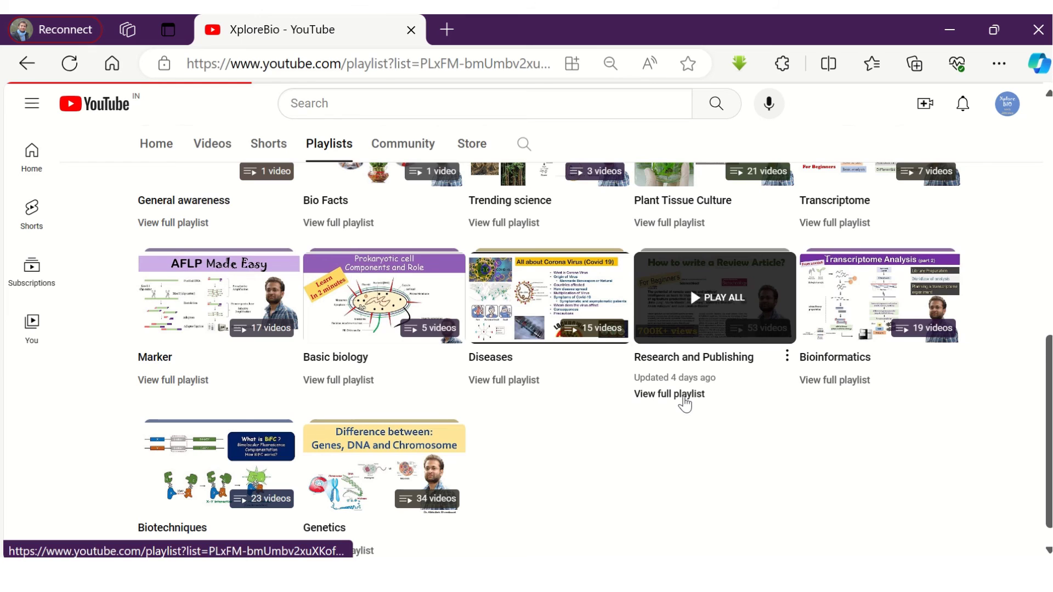
pyautogui.scroll(-5, 686, 337)
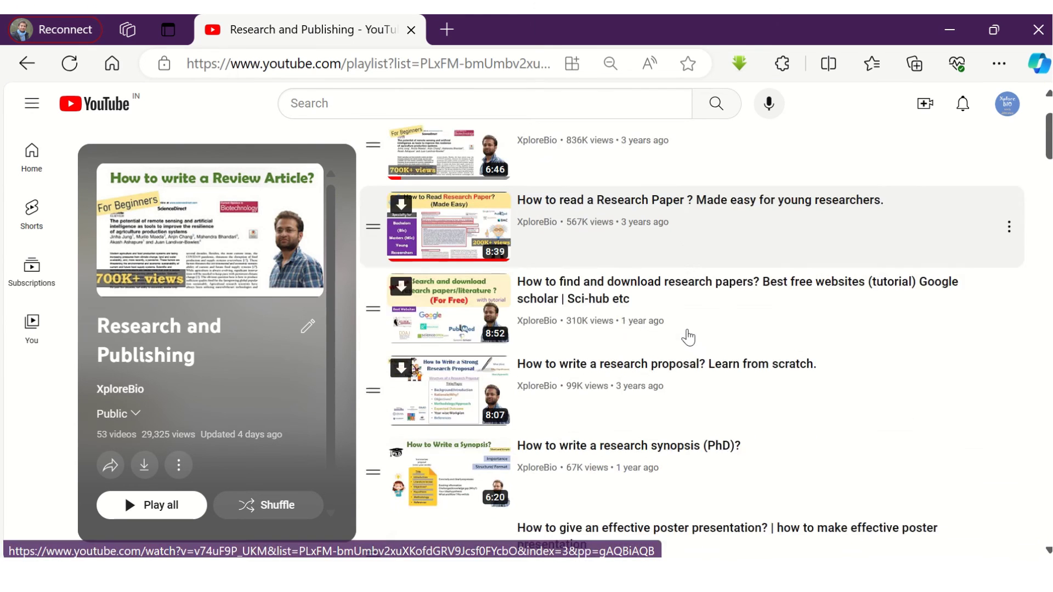
pyautogui.scroll(-5, 689, 338)
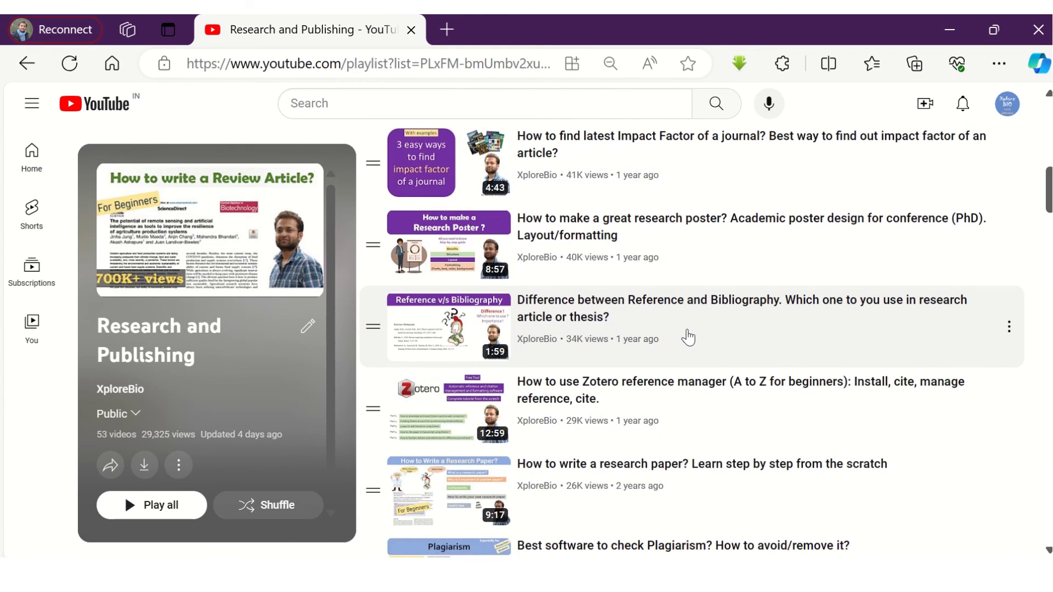
pyautogui.scroll(-3, 688, 338)
pyautogui.scroll(-4, 688, 338)
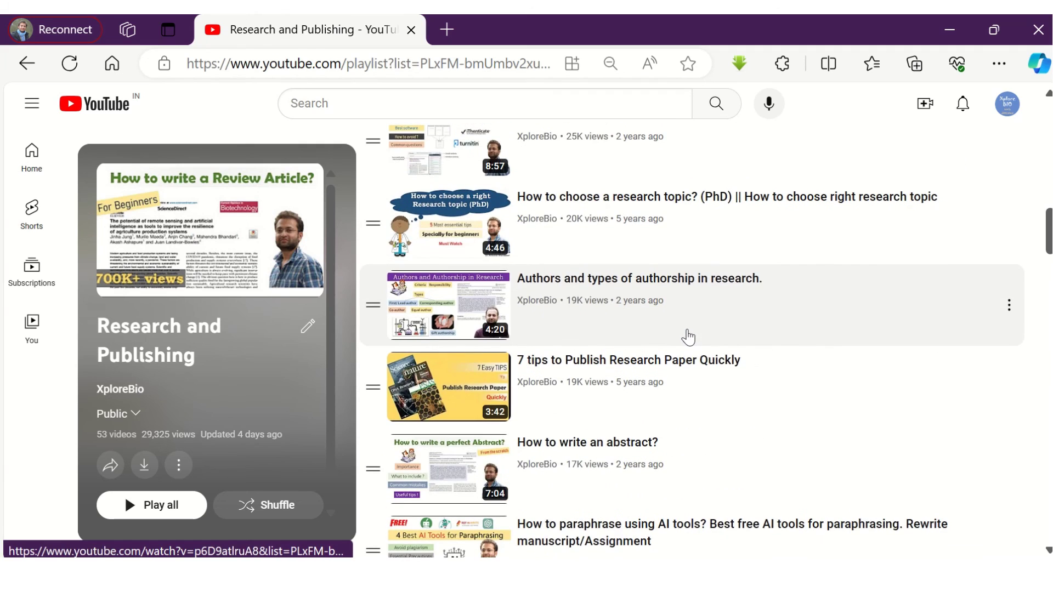